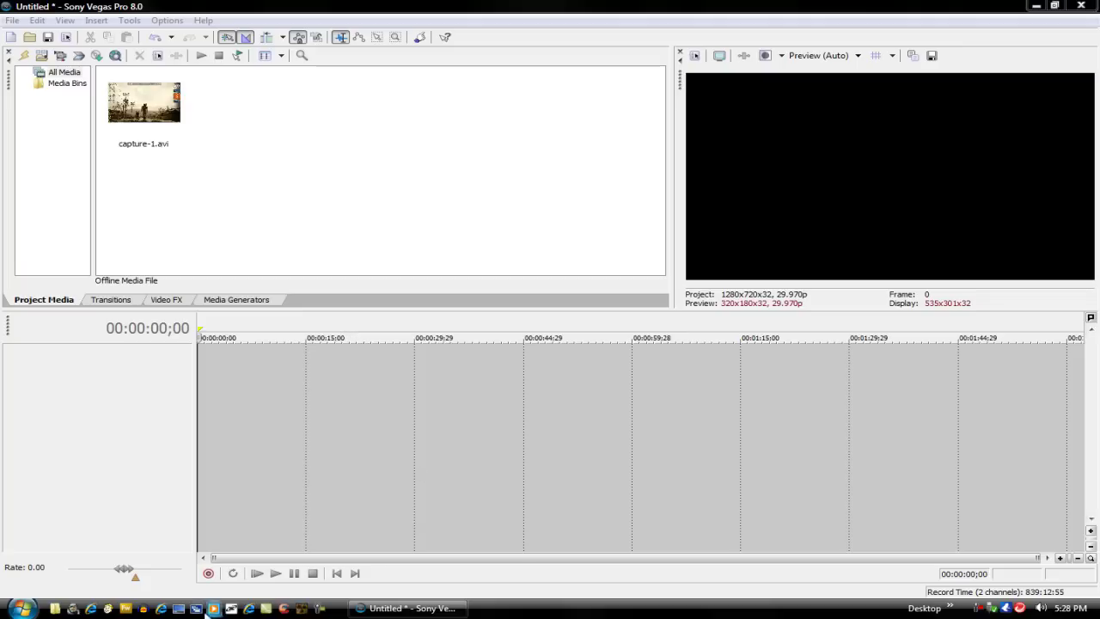
Step: Launch Internet Explorer from the taskbar quick-launch area beside the Vegas project
click(162, 609)
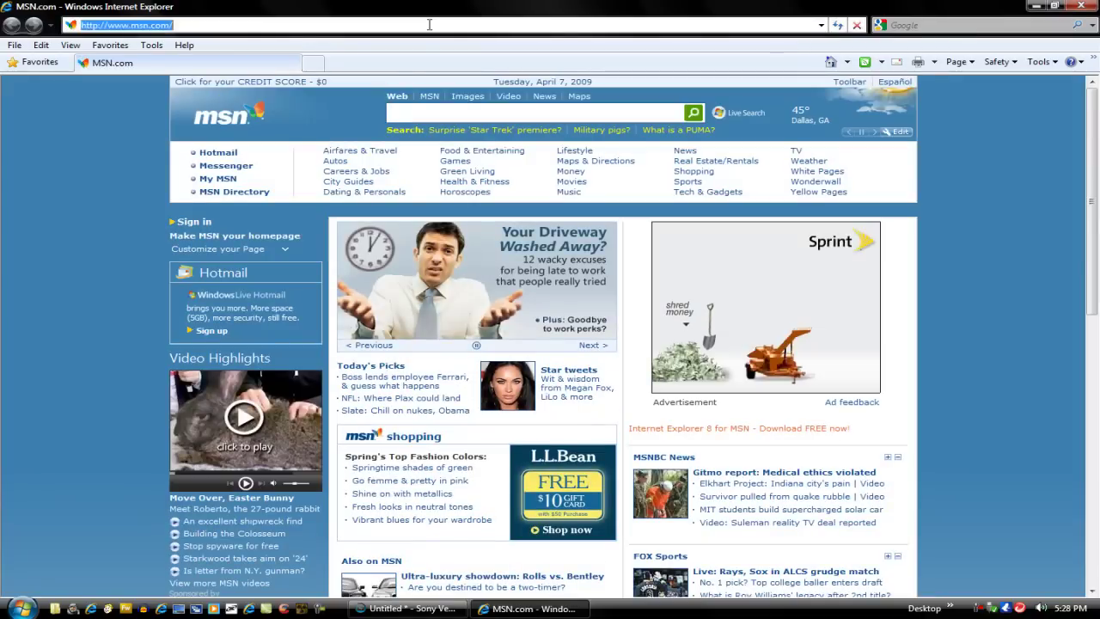
Step: Load the YouTube home page at youtube.com
text(youtu)
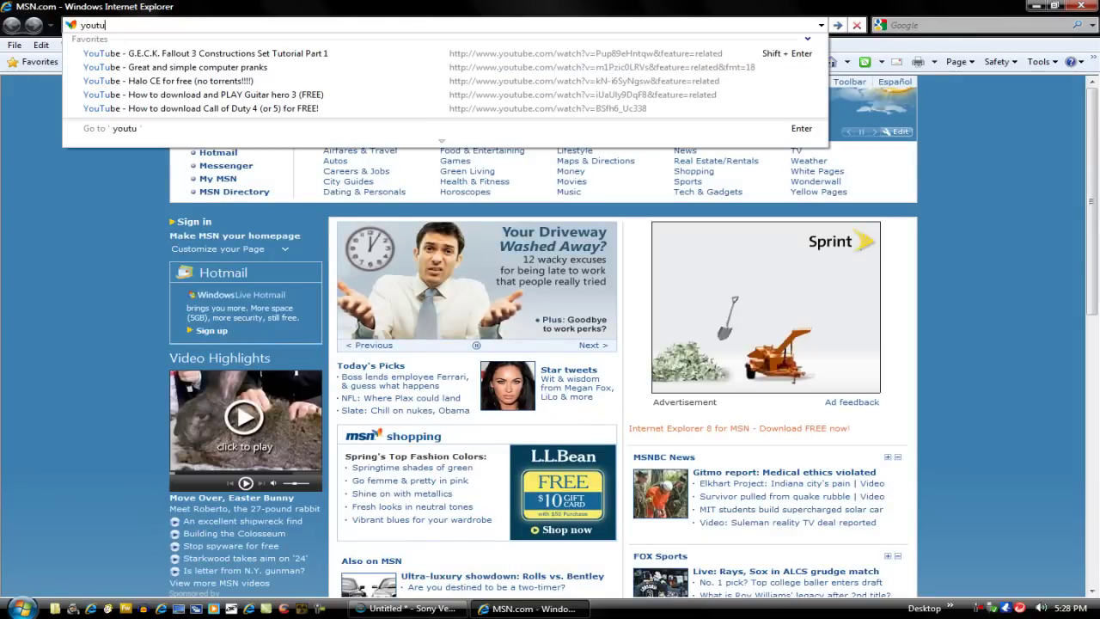
text(be.comj)
key(BackSpace)
key(Return)
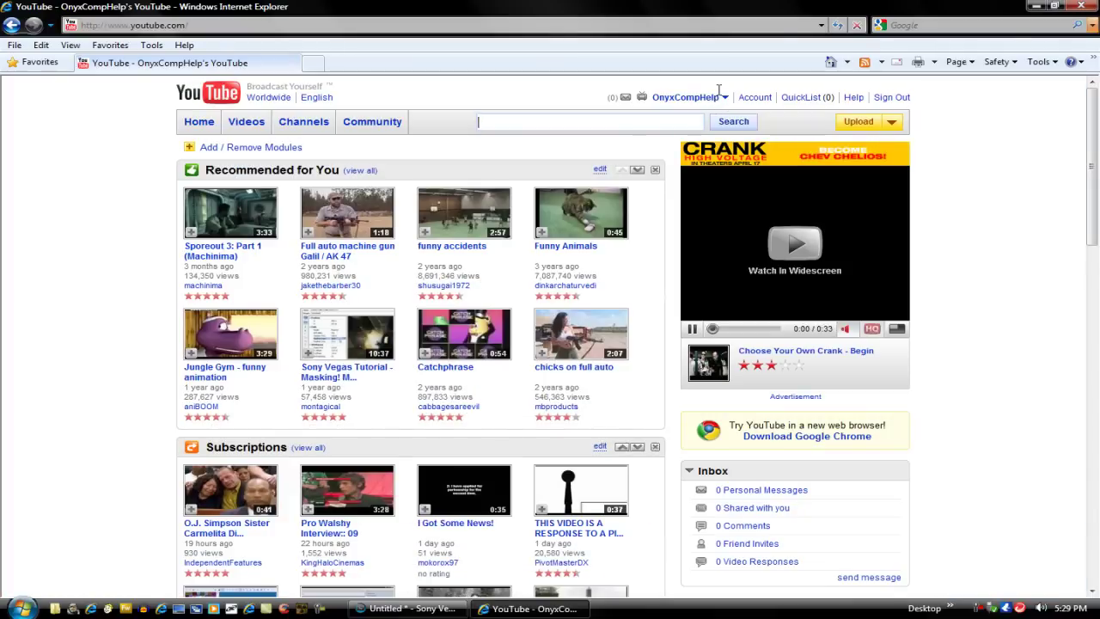
Step: Watch the Fallout 3-Megaton House Overhaul video from My Videos in HD, then close the browser
click(718, 97)
click(689, 111)
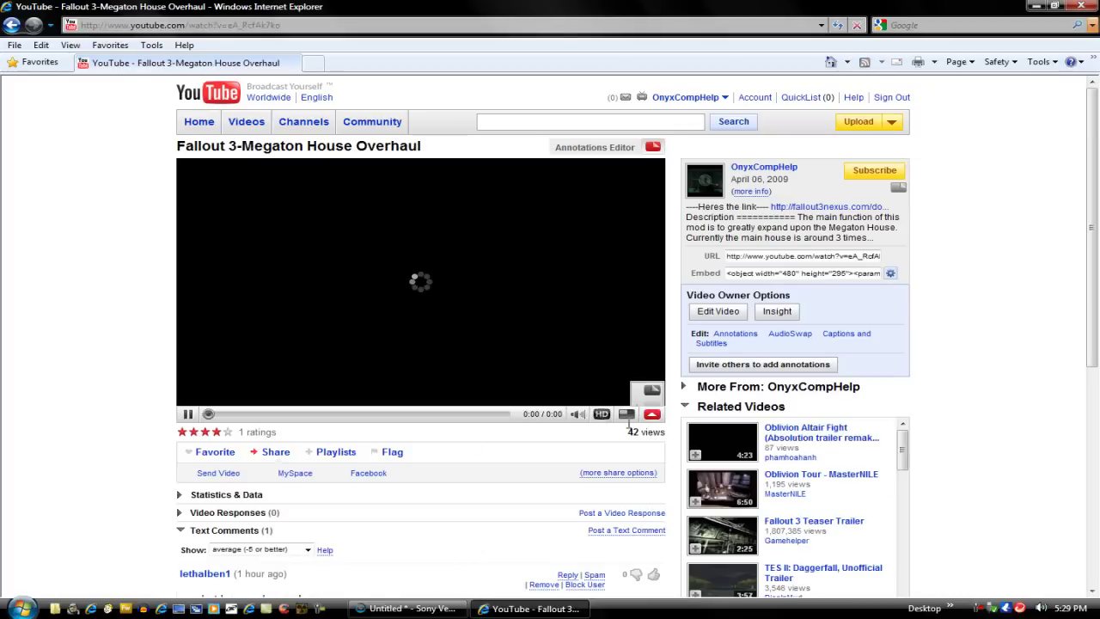
click(602, 415)
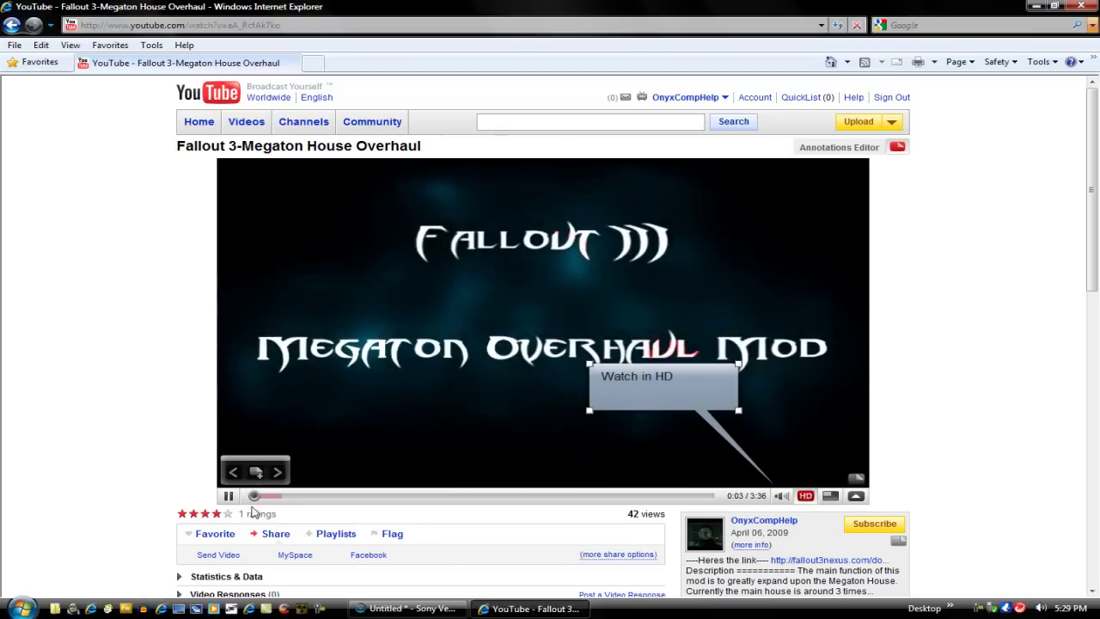
click(275, 497)
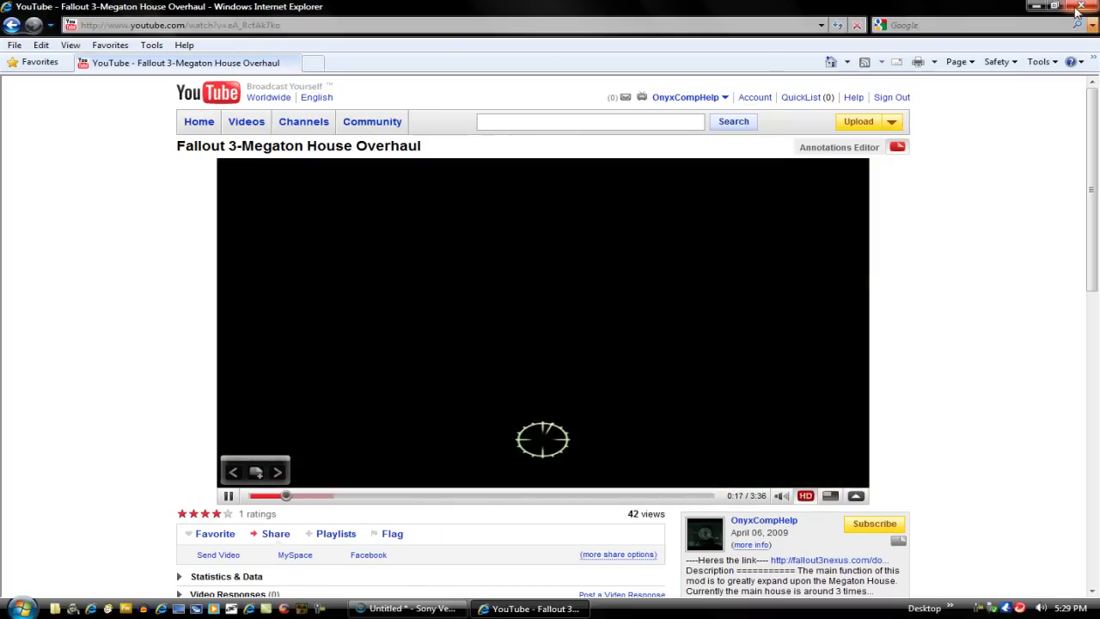
click(1079, 7)
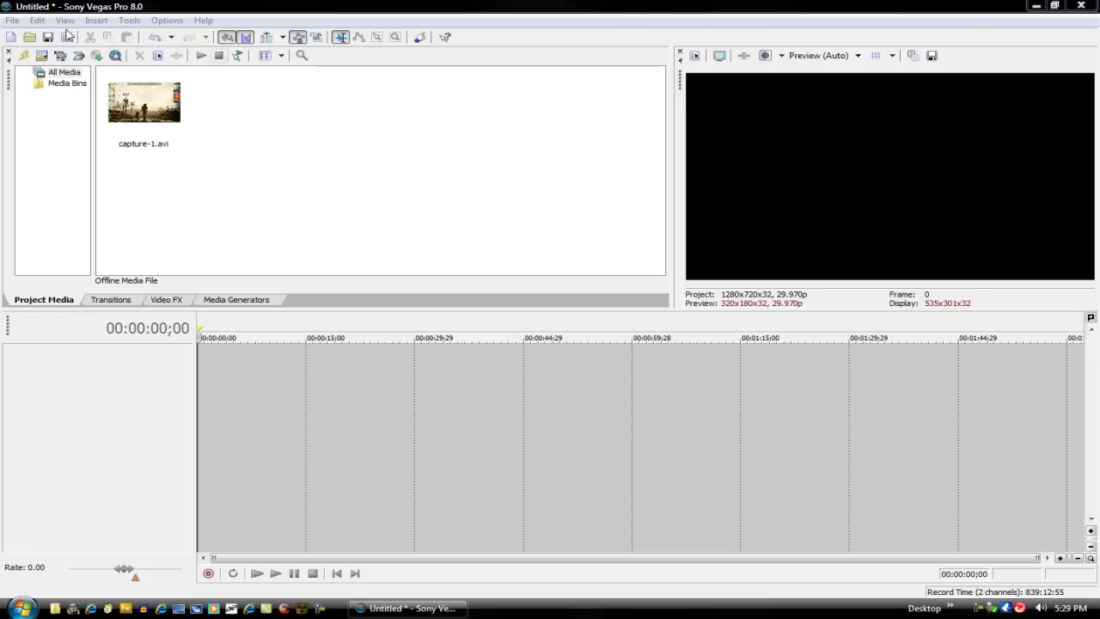
Step: Confirm the project properties use the HDV 720-30p template (1280x720, 29.970 fps)
click(13, 21)
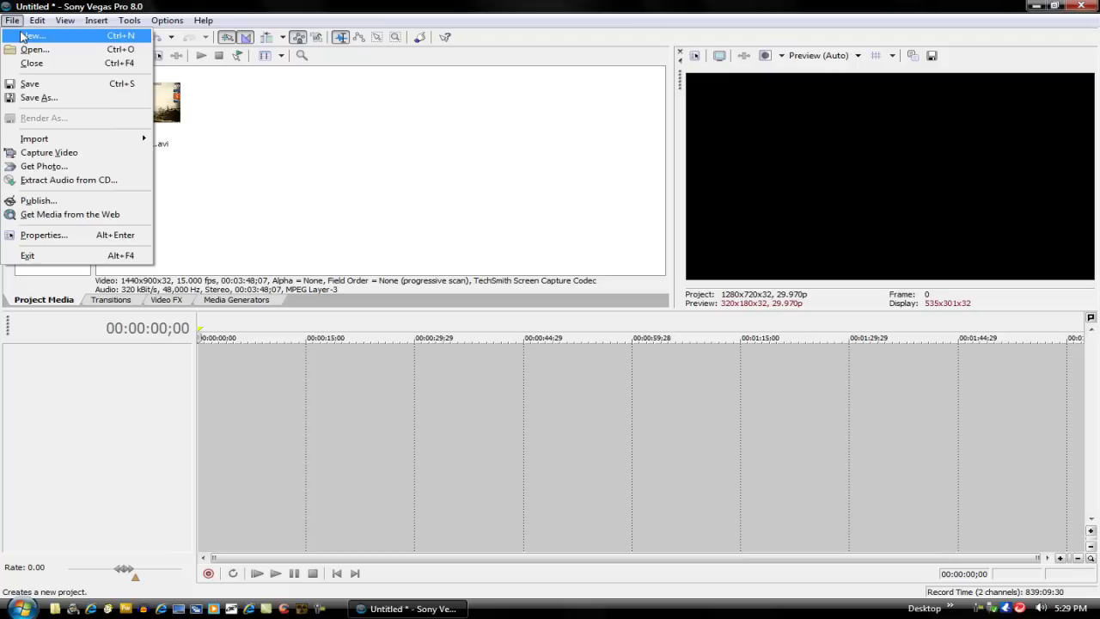
click(51, 237)
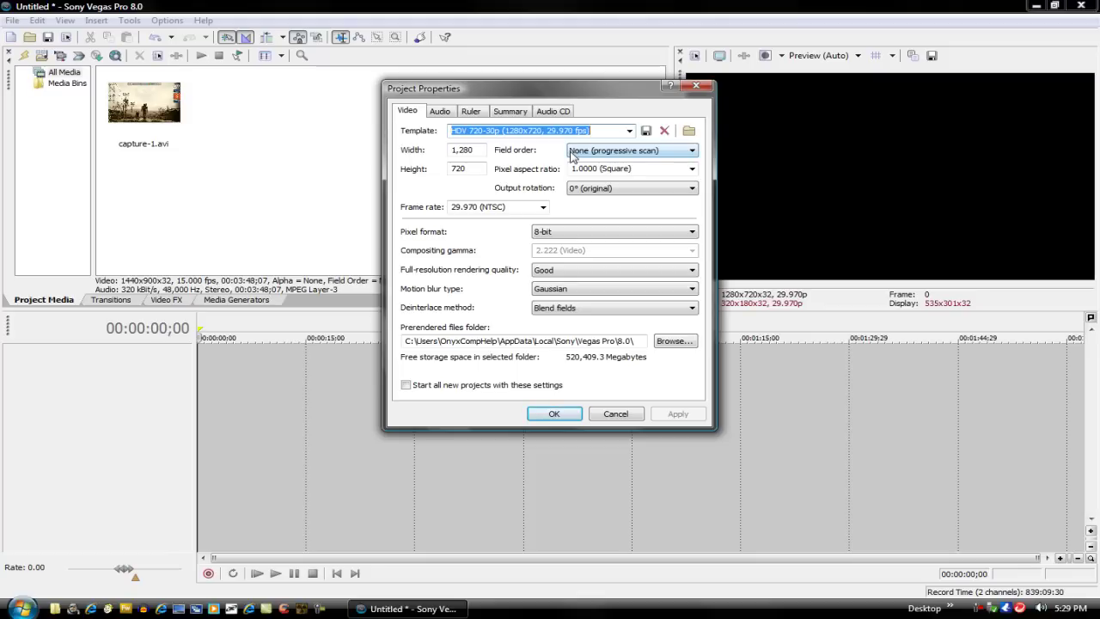
click(629, 130)
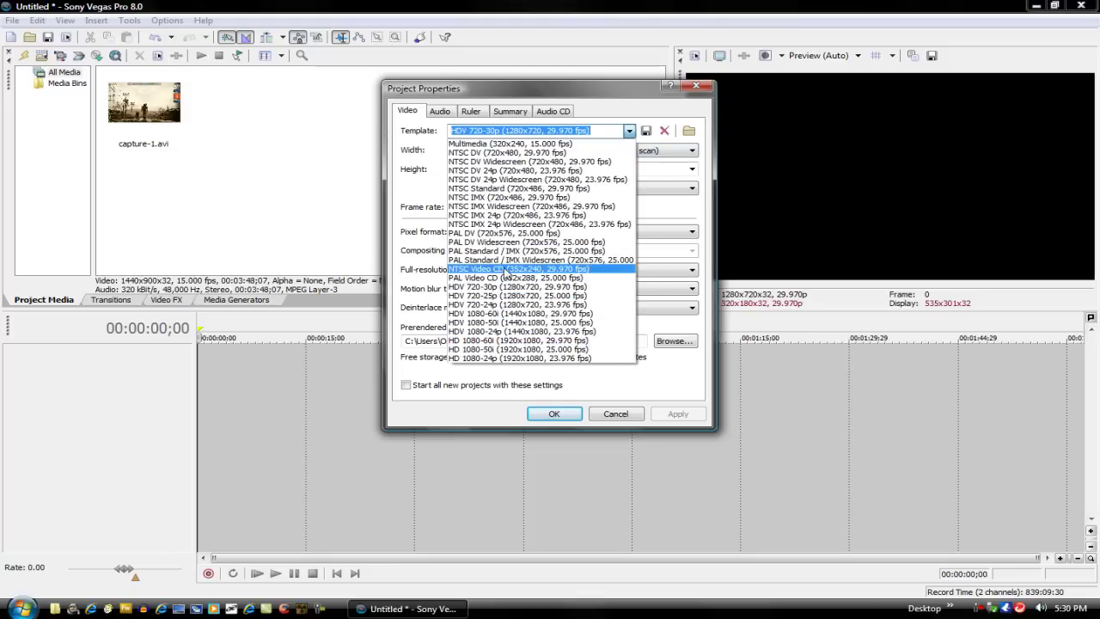
click(509, 287)
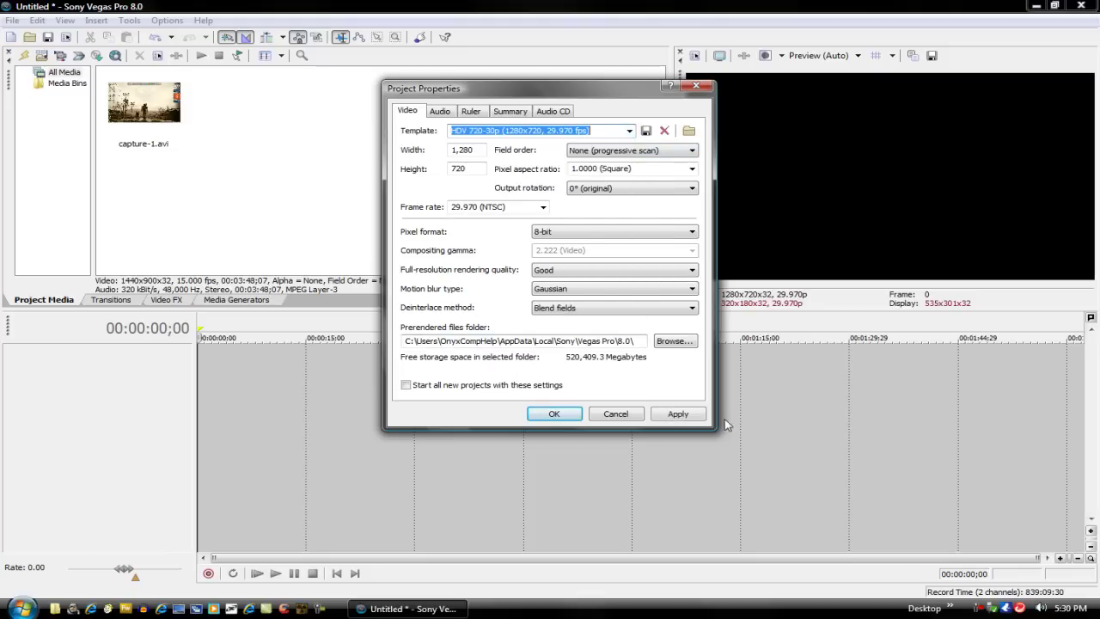
click(543, 416)
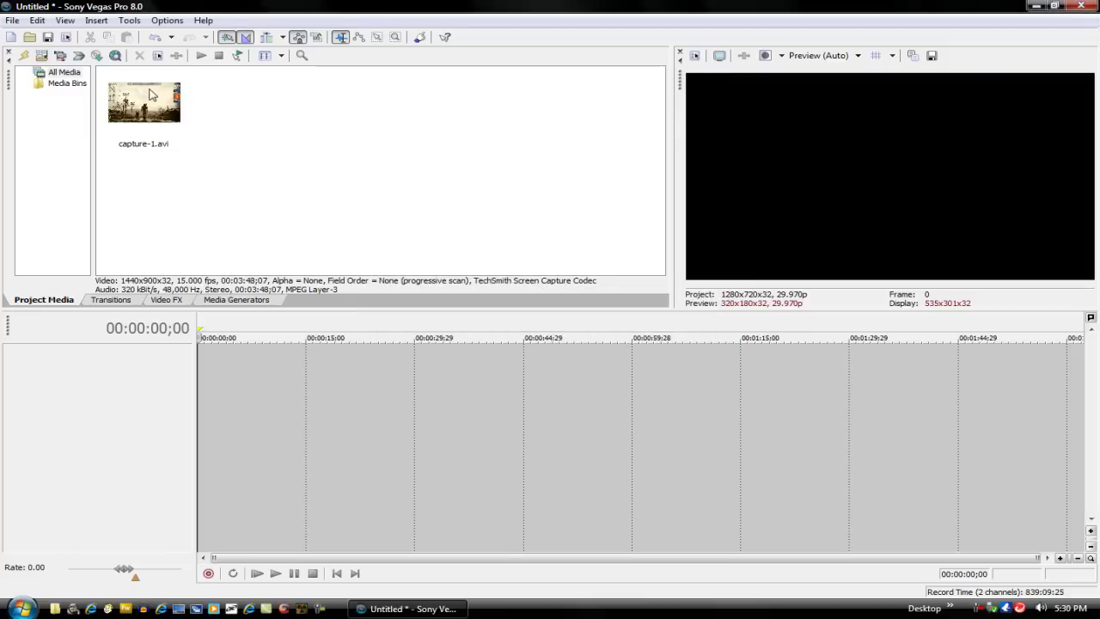
Step: Place capture-1.avi on the timeline and trim it to its first 12;25 seconds
mouse_move(144, 102)
mouse_down()
mouse_move(264, 368)
mouse_move(215, 367)
mouse_up()
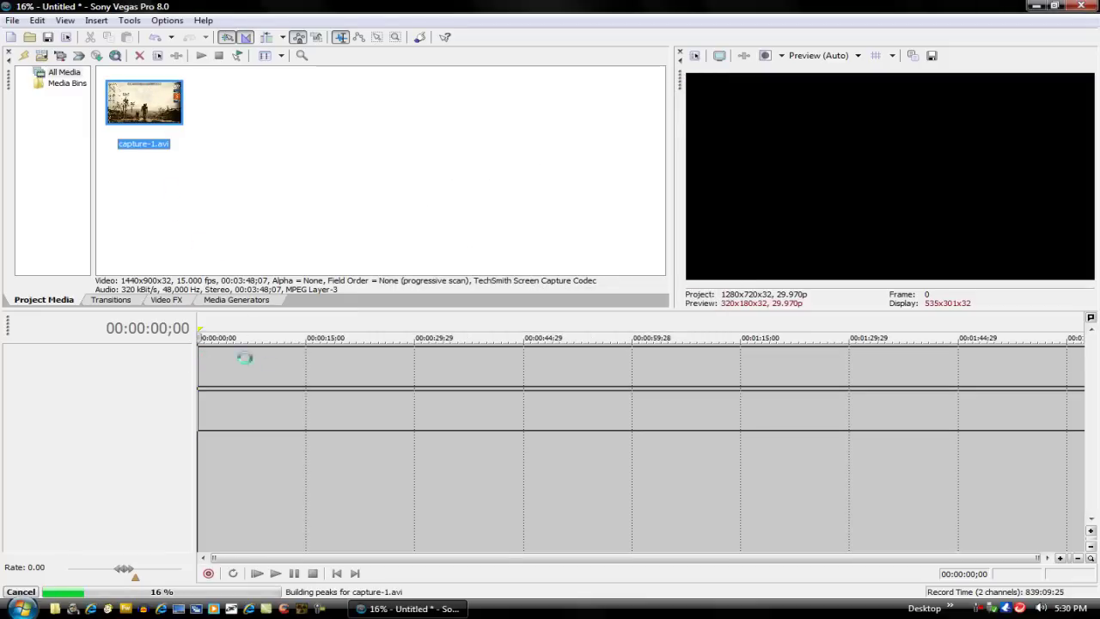
click(287, 370)
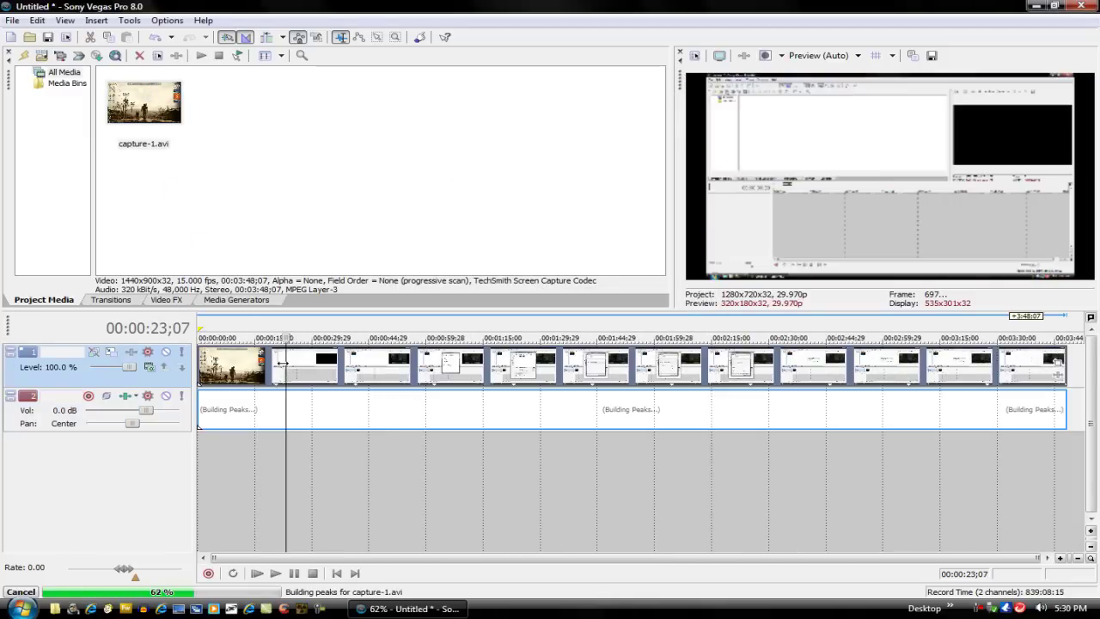
right_click(323, 384)
click(353, 206)
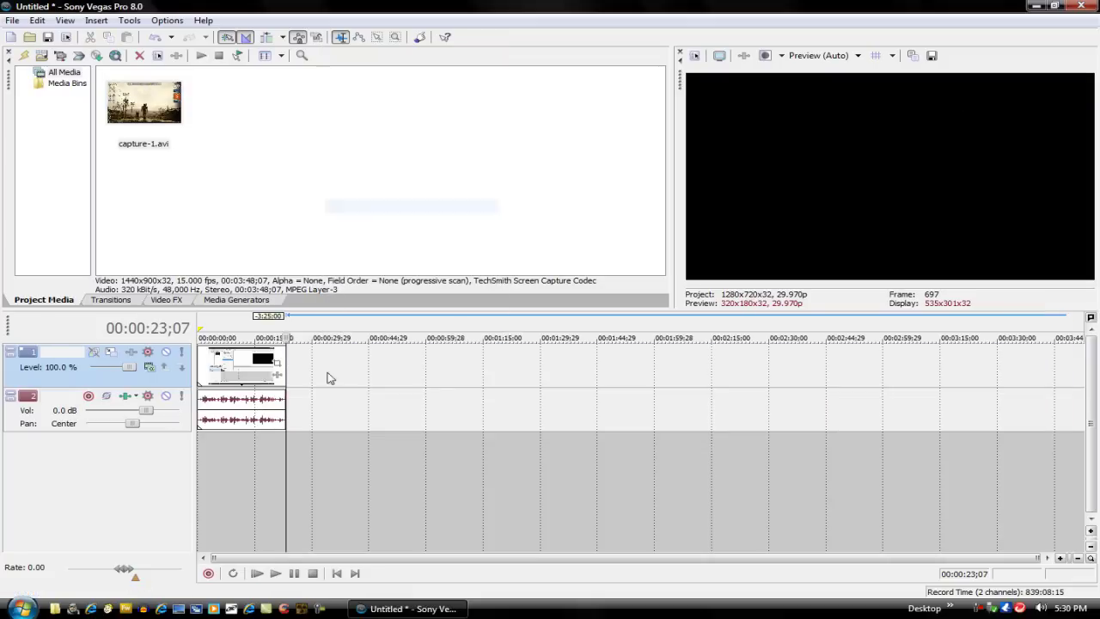
key(s)
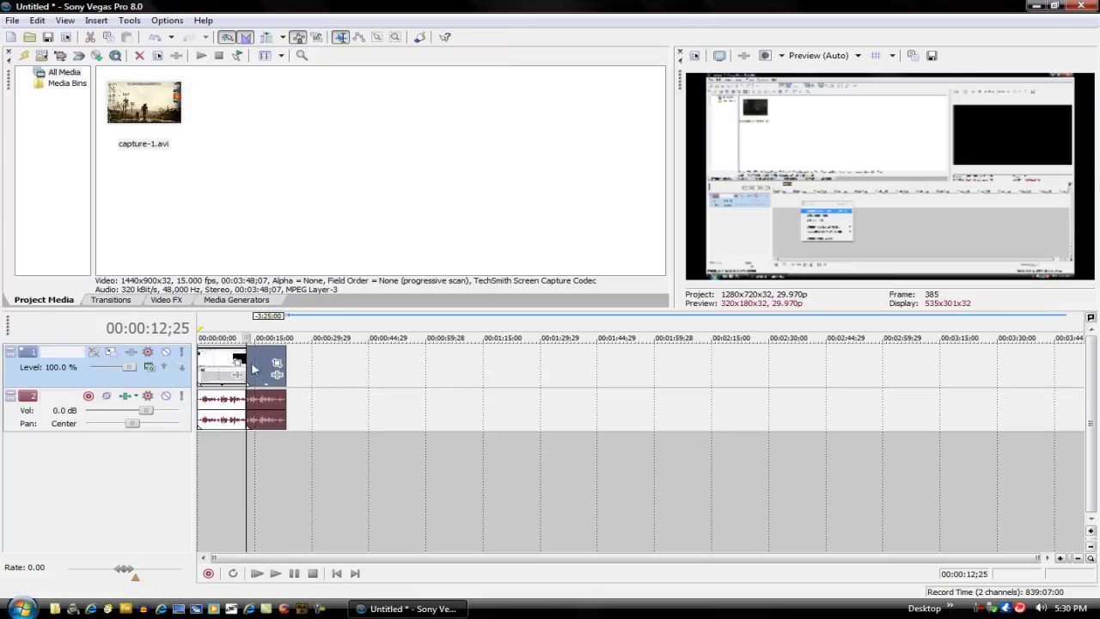
right_click(260, 362)
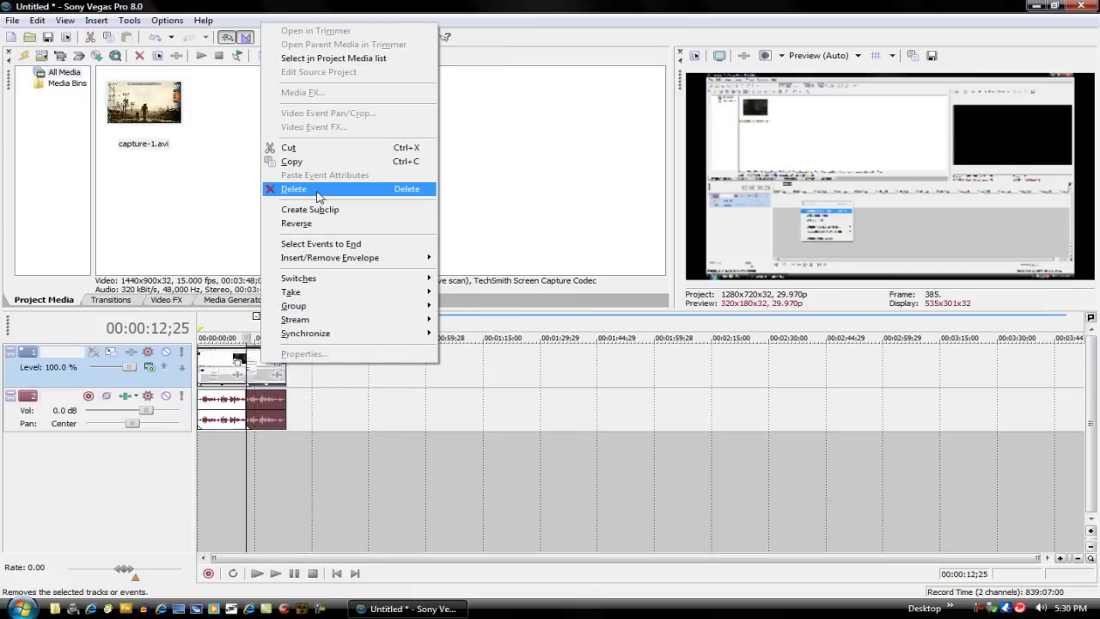
click(314, 189)
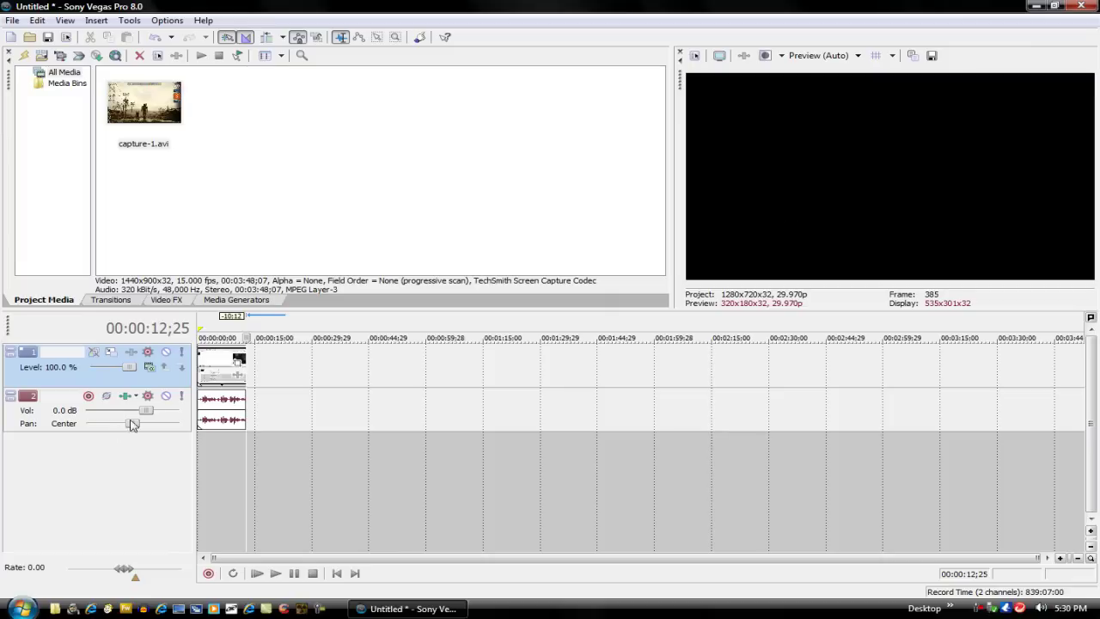
Step: Preview the trimmed clip from start to stop
click(213, 377)
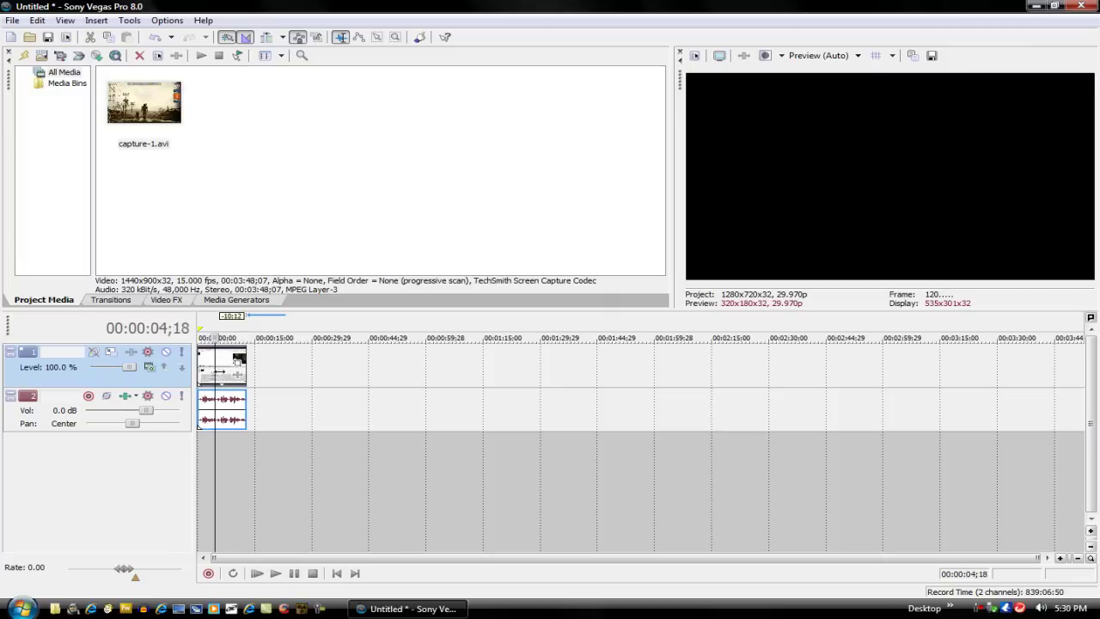
click(275, 574)
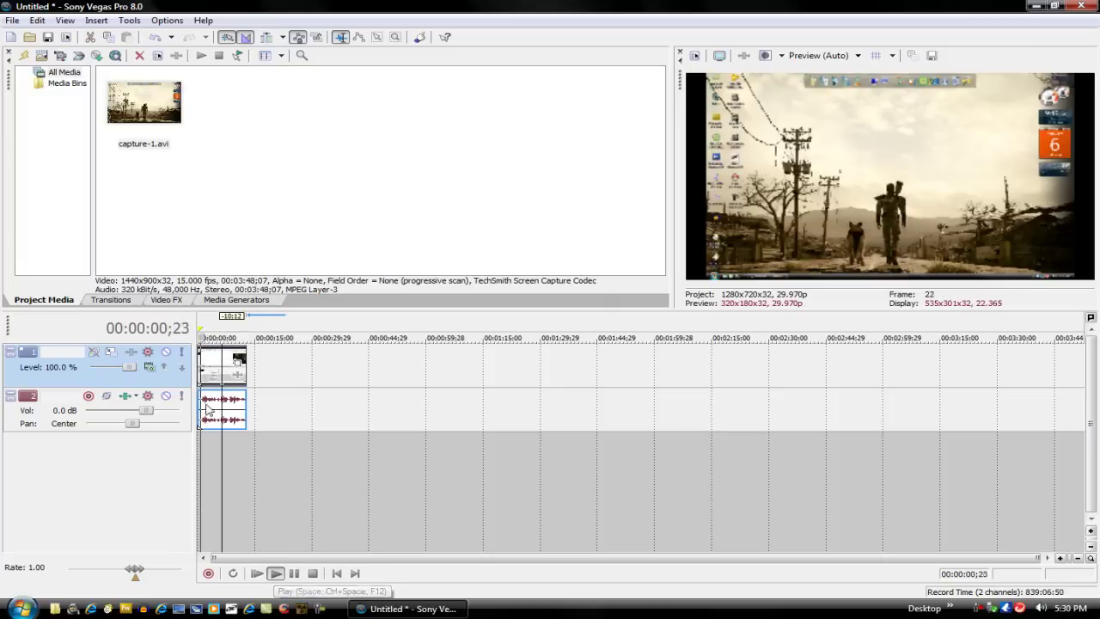
click(313, 573)
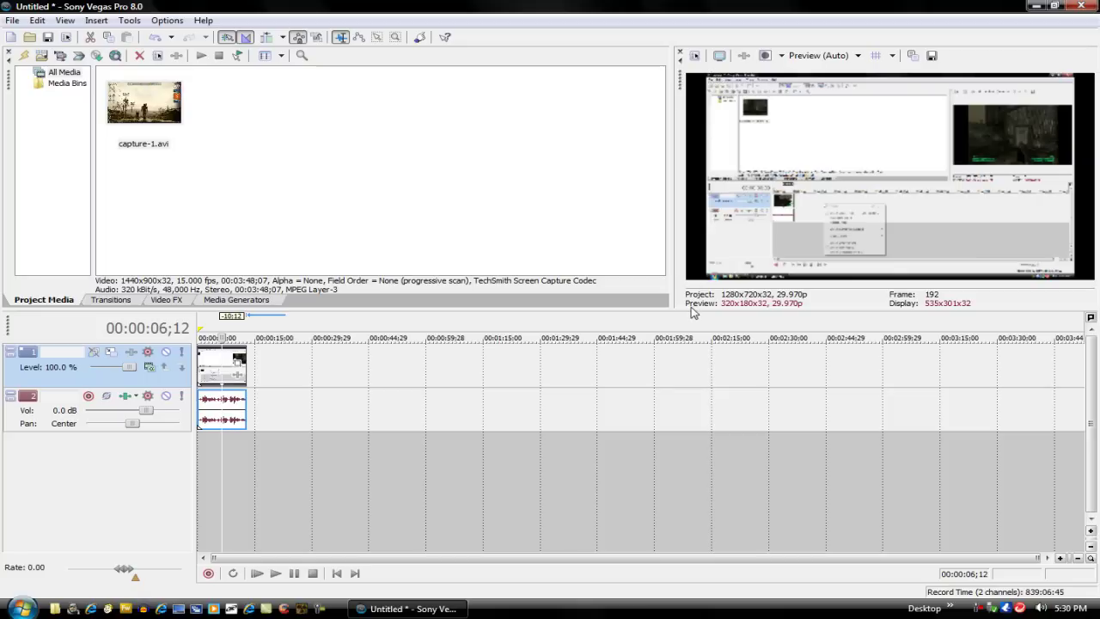
Step: Turn off Maintain aspect ratio in the capture-1.avi clip properties
right_click(221, 376)
click(268, 363)
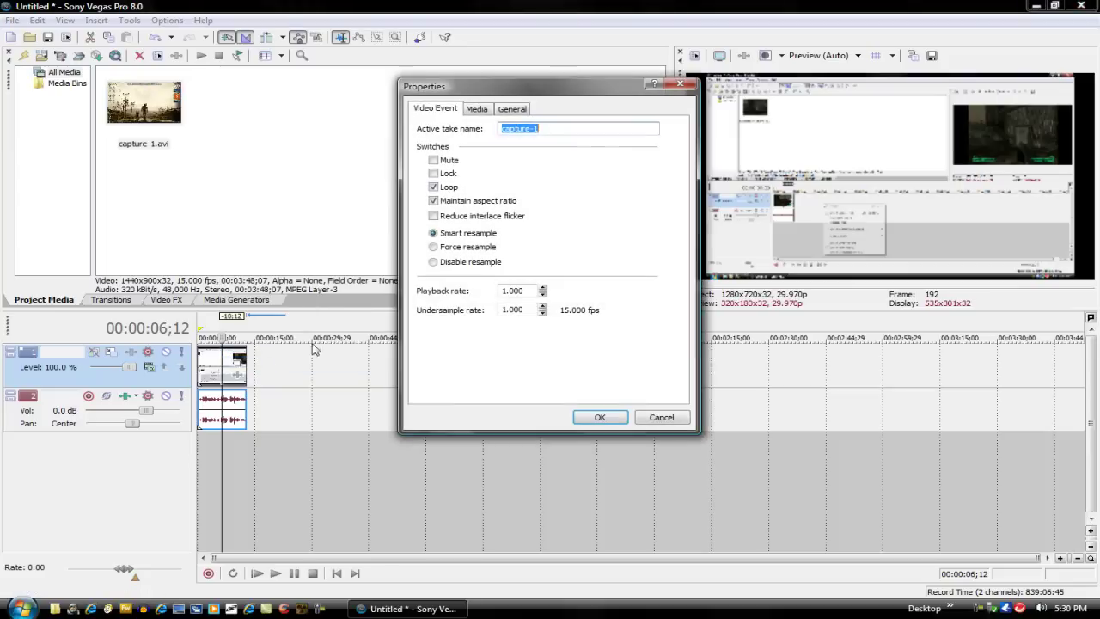
click(434, 201)
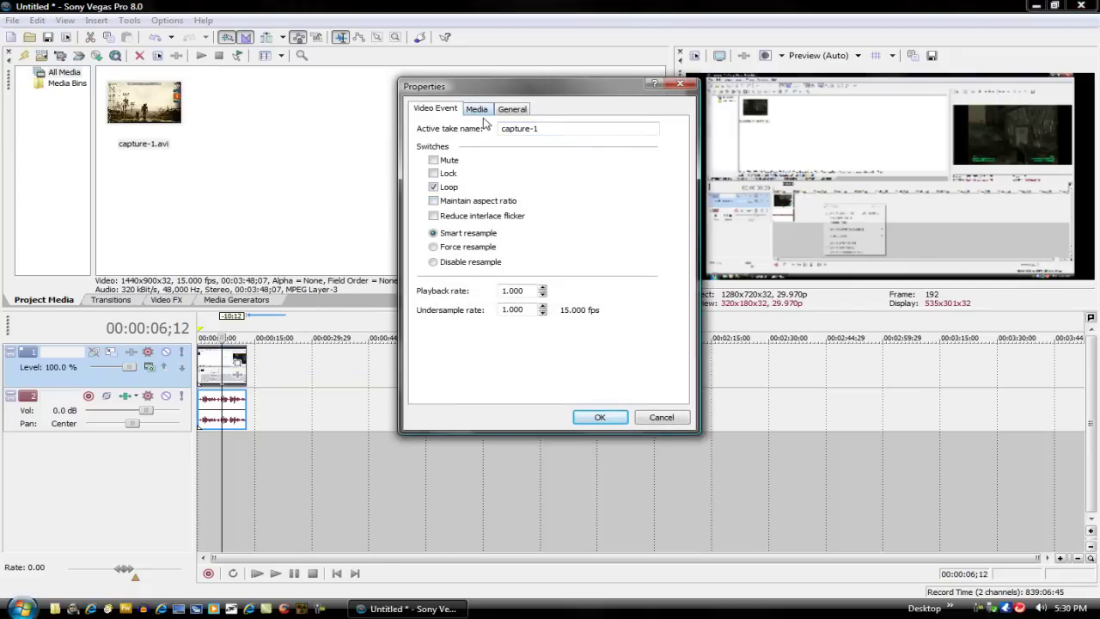
click(600, 417)
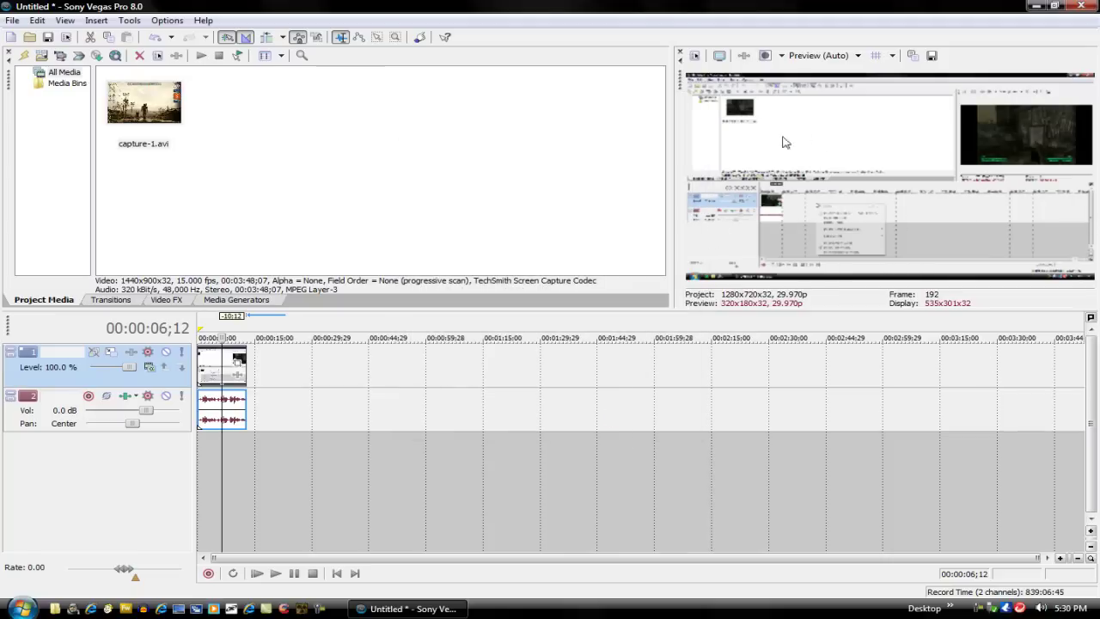
Step: Resize the preview and timeline panes, then show the Media Generators list
drag(673, 123, 502, 129)
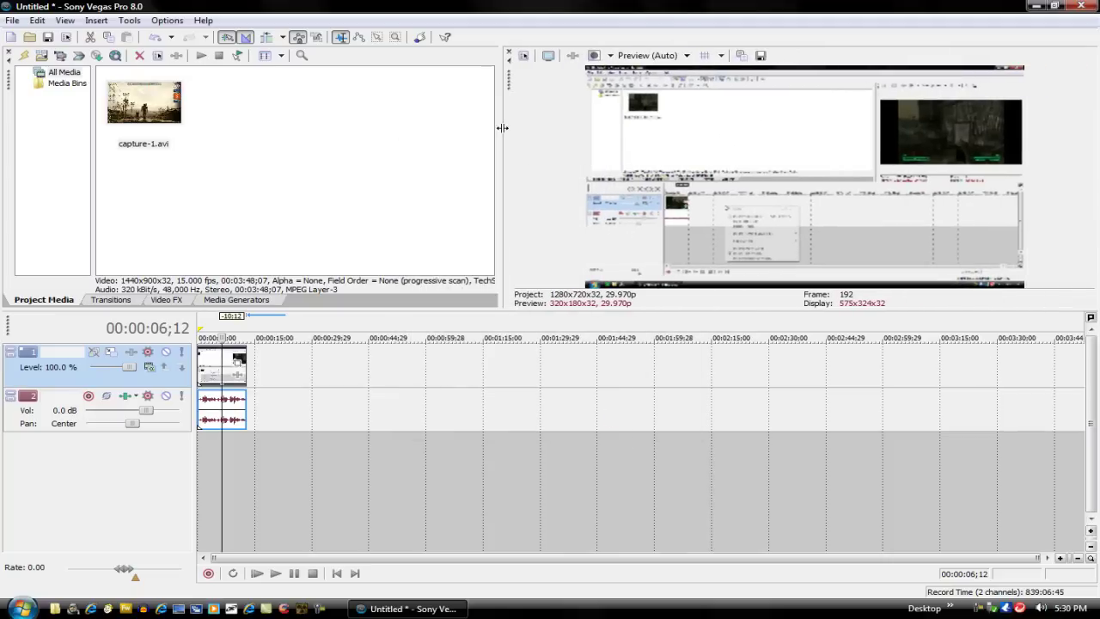
mouse_move(688, 312)
mouse_down()
mouse_move(693, 436)
mouse_move(709, 479)
mouse_up()
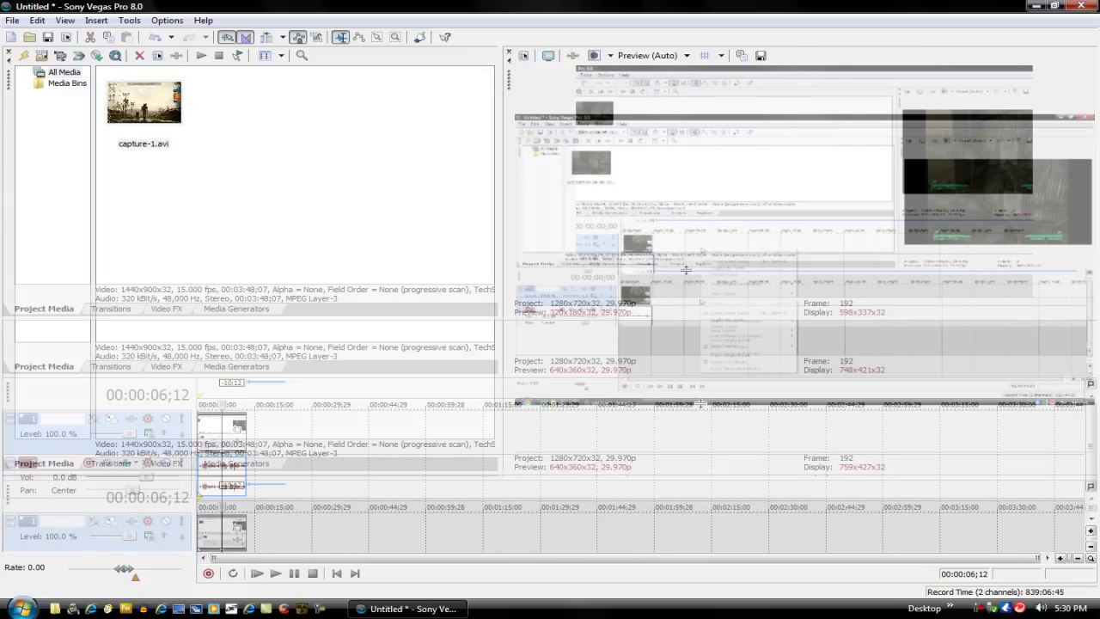
mouse_move(709, 478)
mouse_down()
mouse_move(678, 167)
mouse_move(679, 299)
mouse_up()
drag(504, 225, 688, 207)
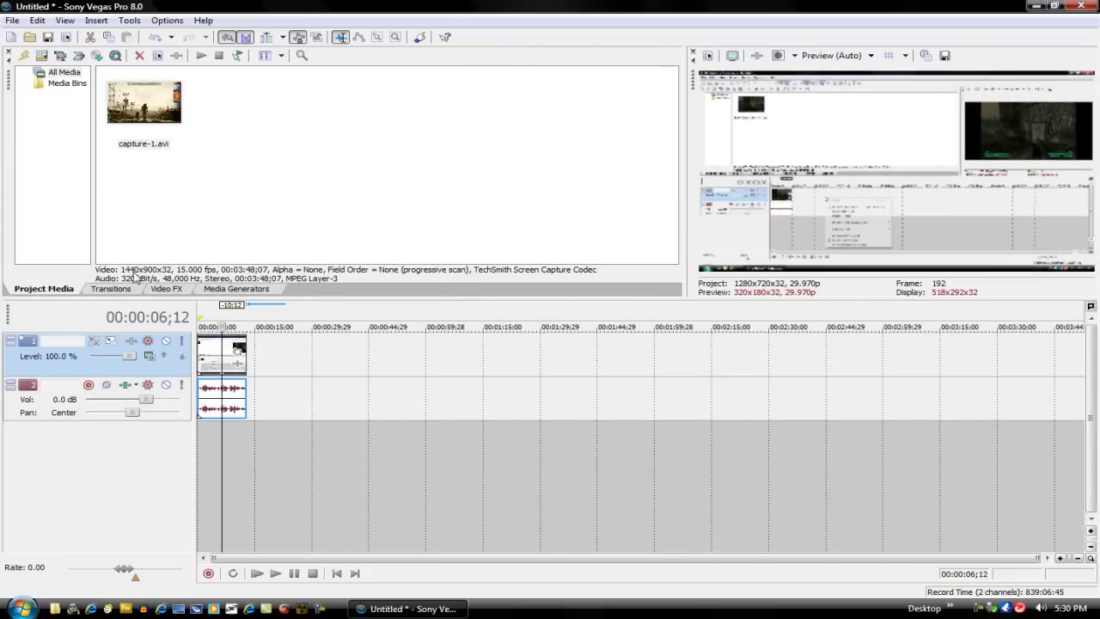
click(165, 289)
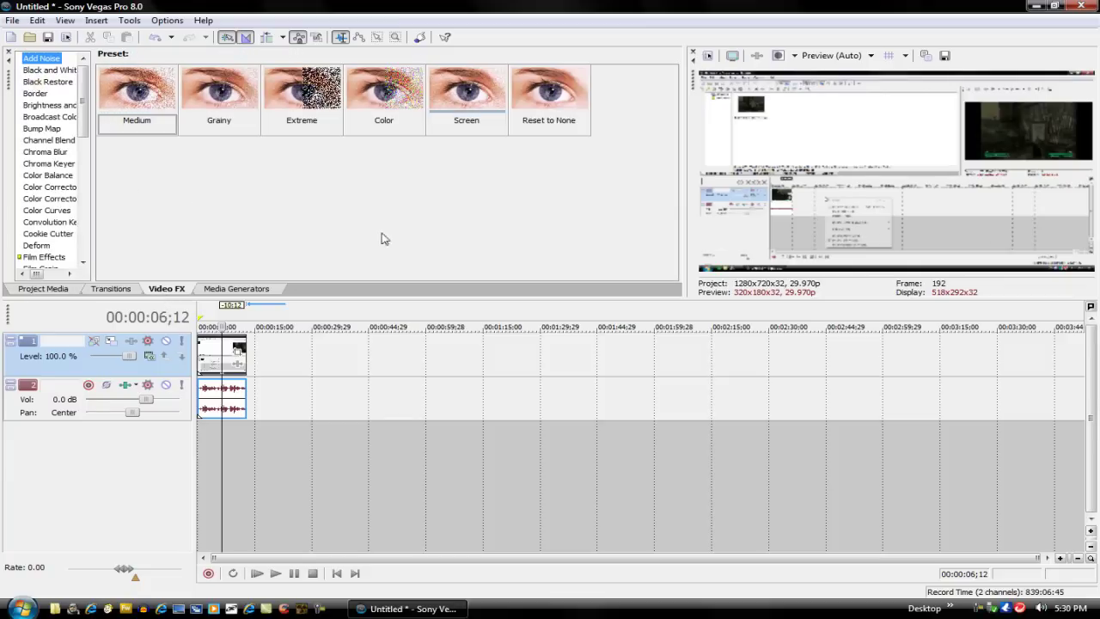
click(227, 292)
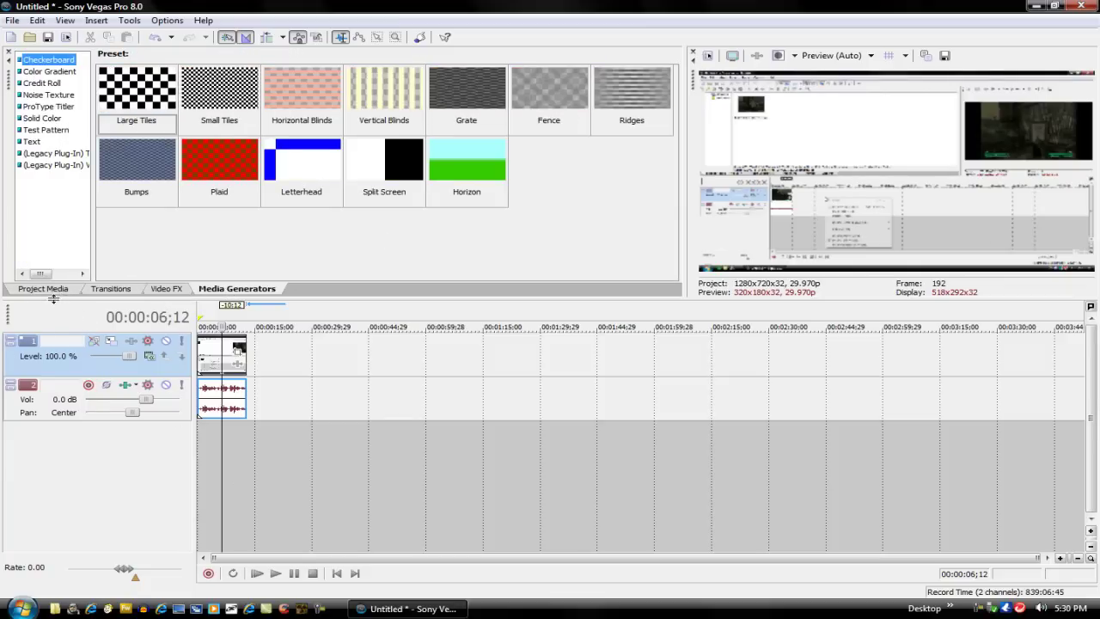
Step: Begin Render As with file name 'HD Test' and type Windows Media Video V9 (*.wmv)
click(13, 21)
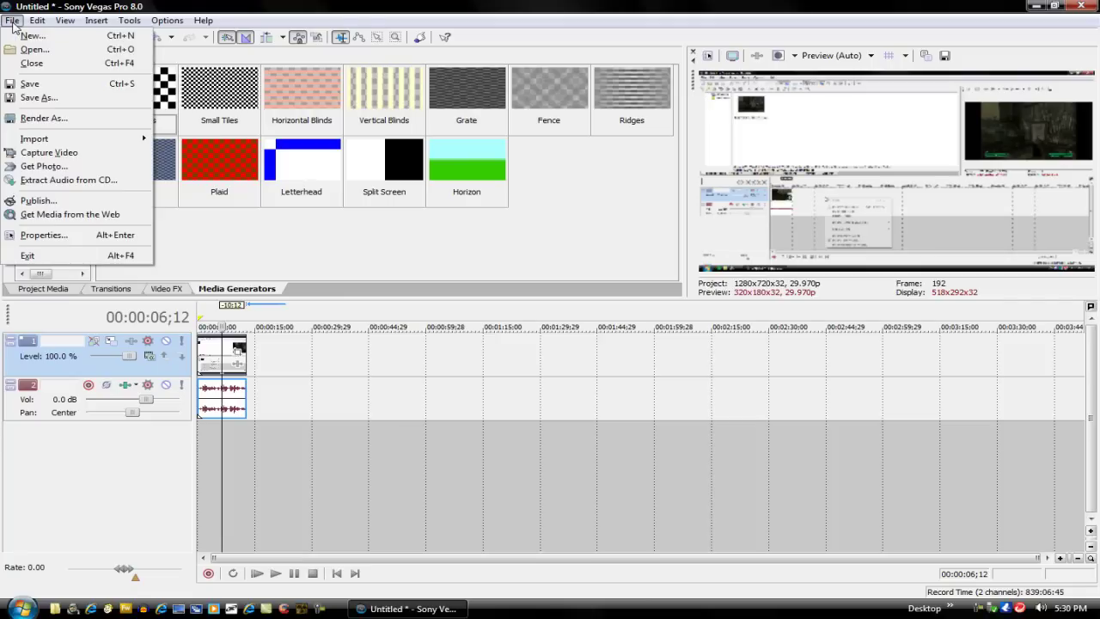
click(54, 119)
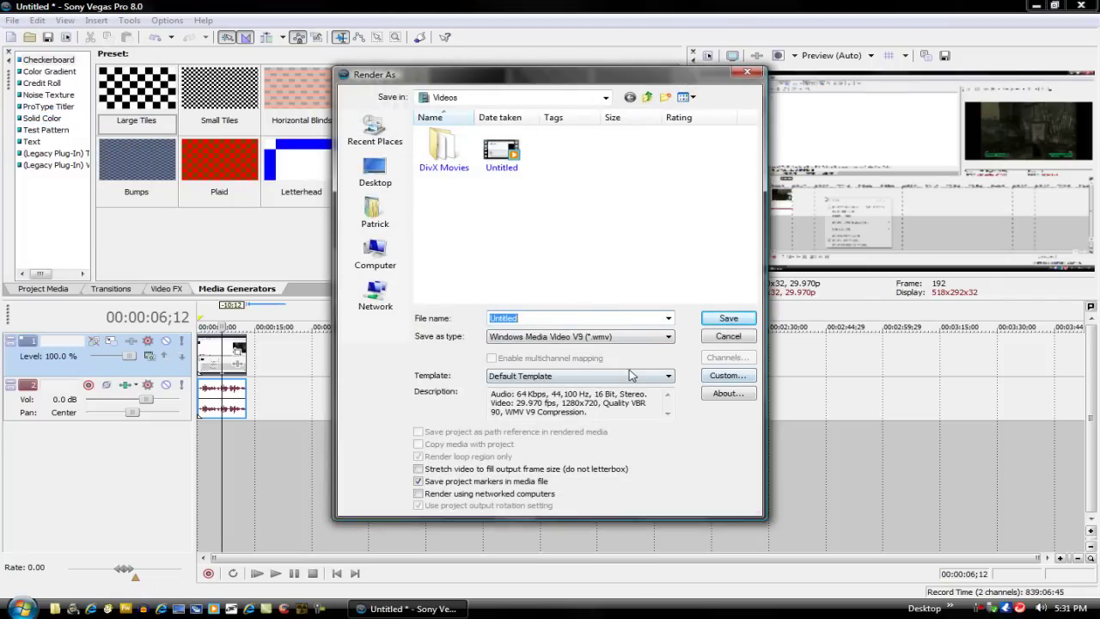
key(BackSpace)
text(HD Test)
click(610, 337)
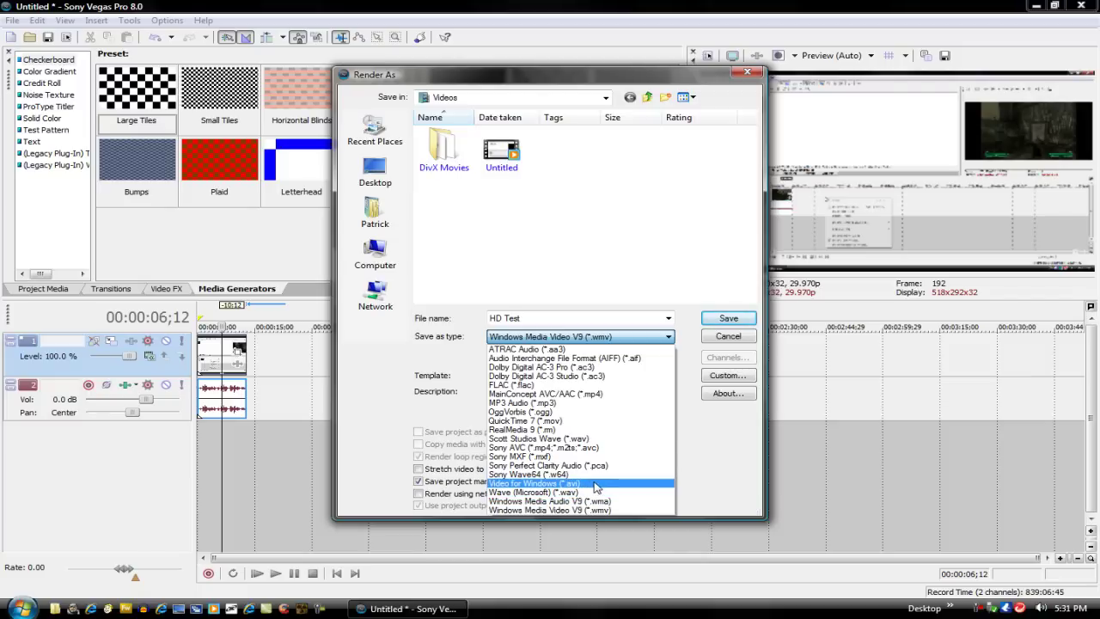
click(413, 356)
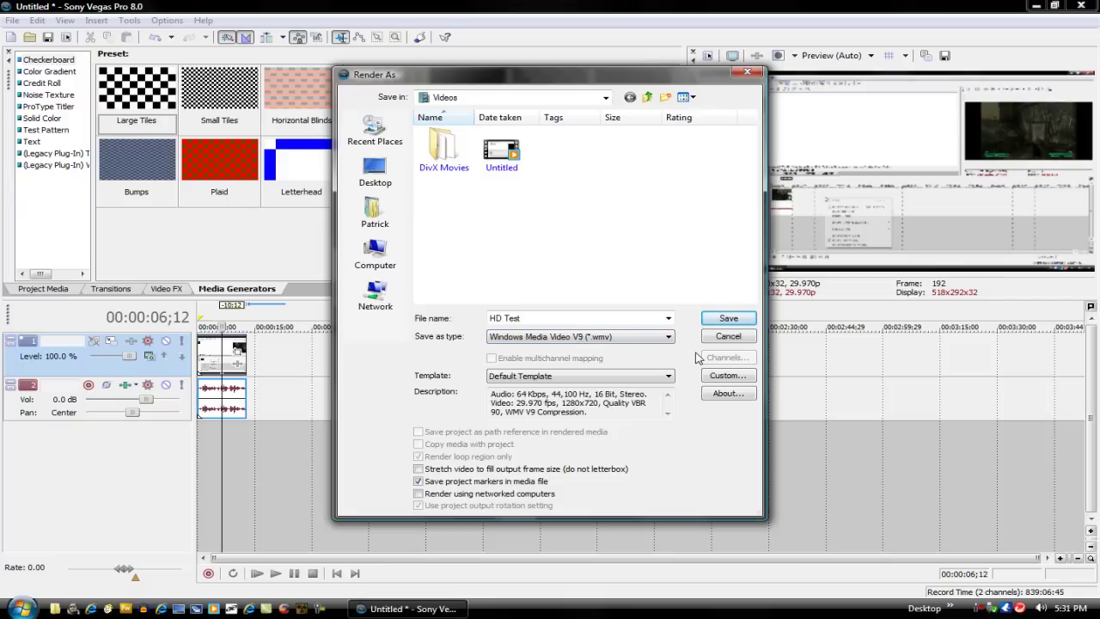
click(557, 377)
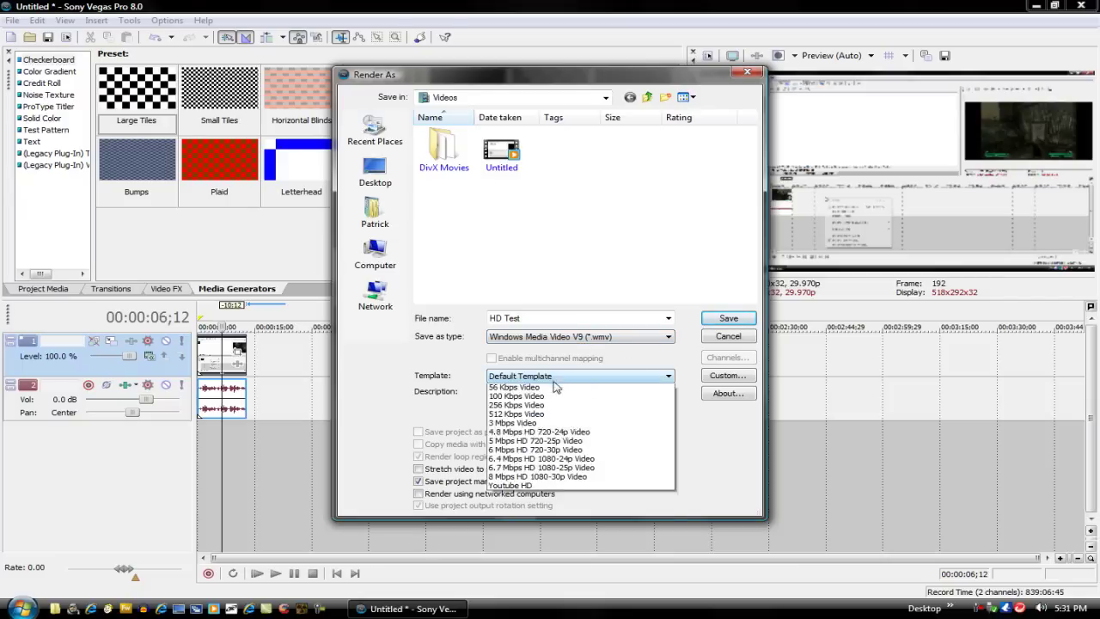
Step: Create a custom template named 'Youtube HD' with video rendering quality set to Best
click(555, 387)
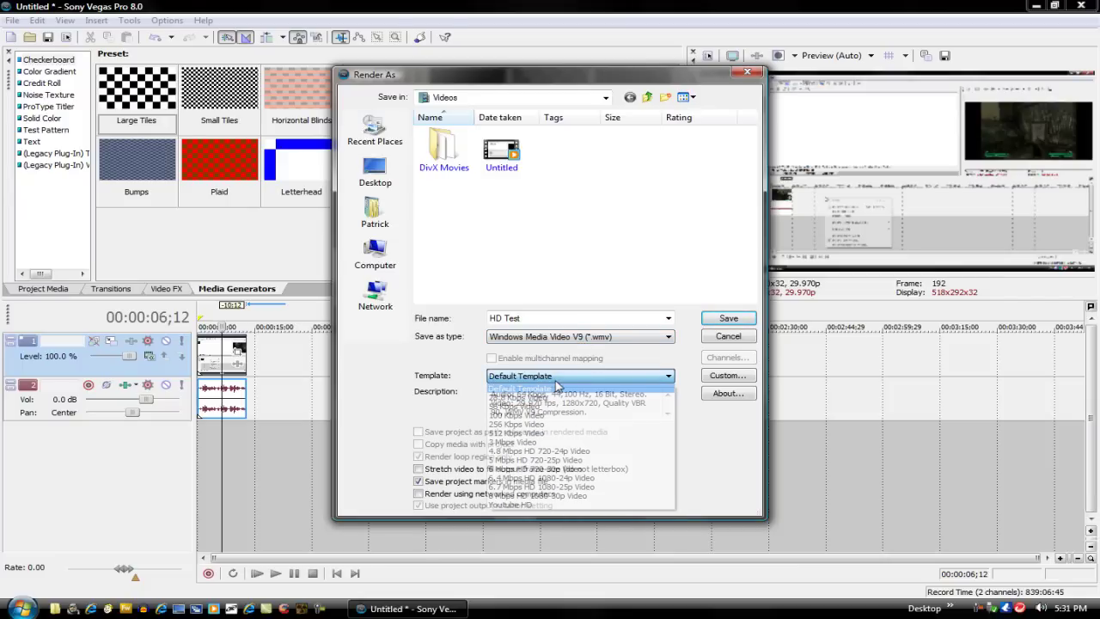
click(724, 378)
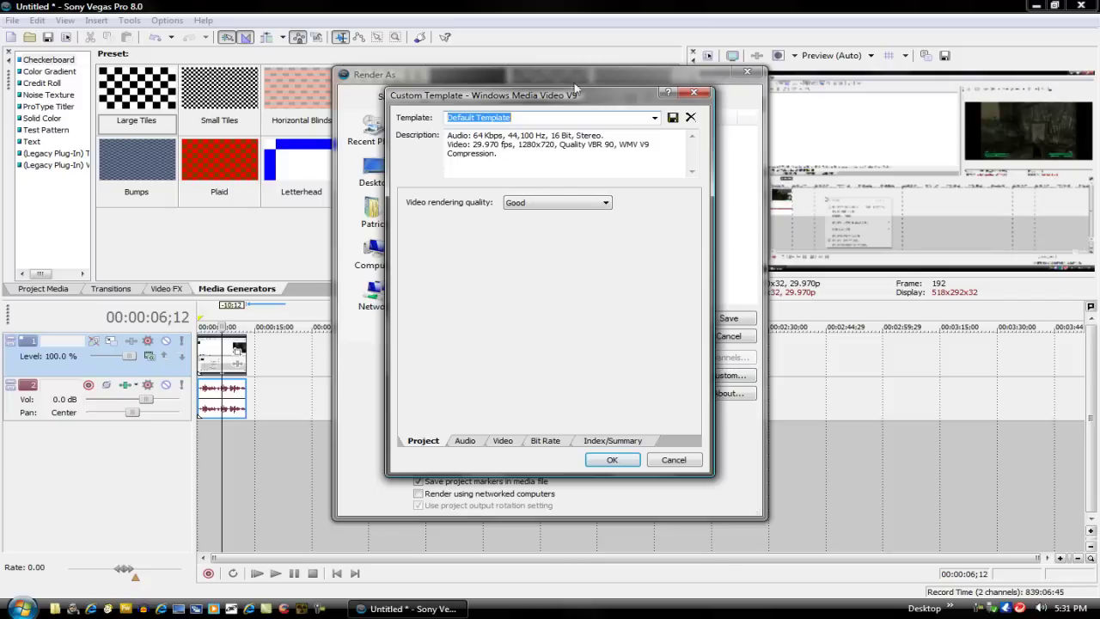
key(BackSpace)
text(Youtube HD)
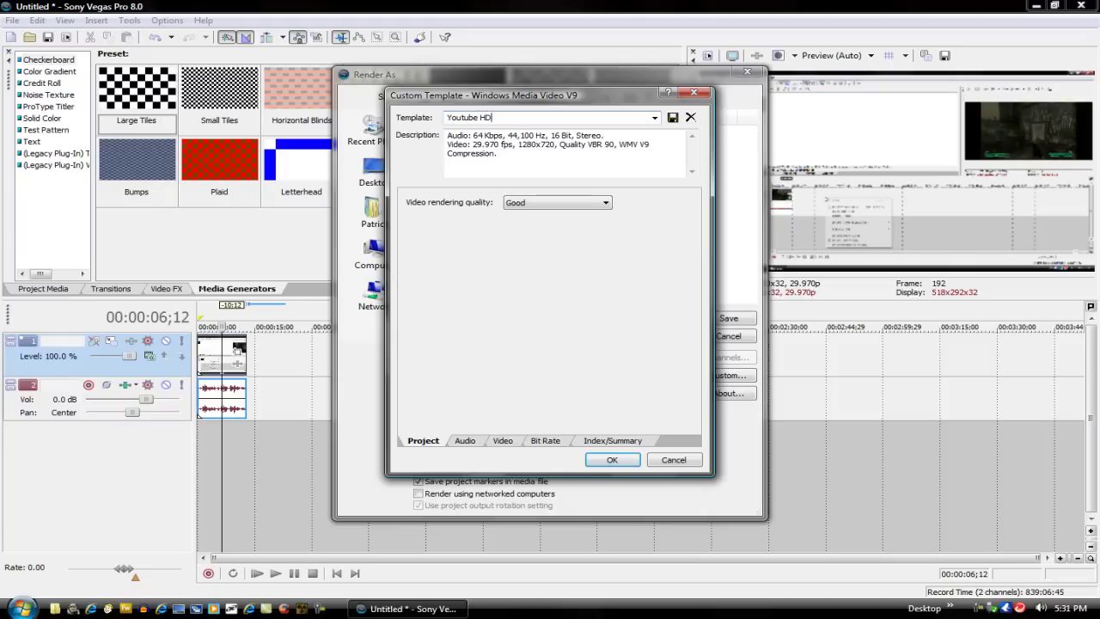
click(582, 206)
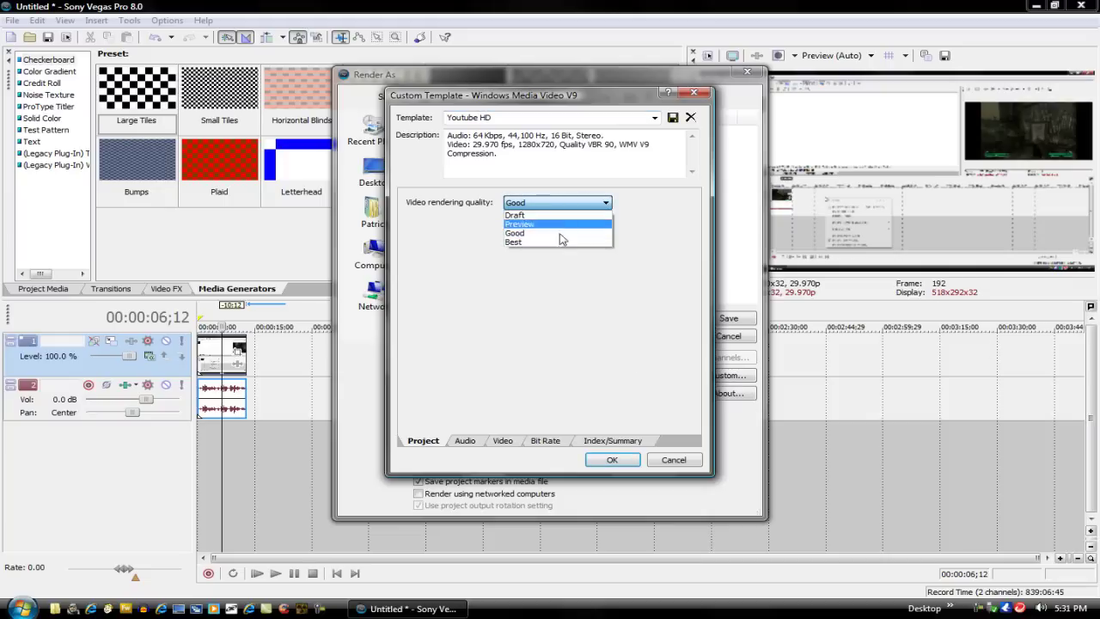
click(562, 240)
click(486, 442)
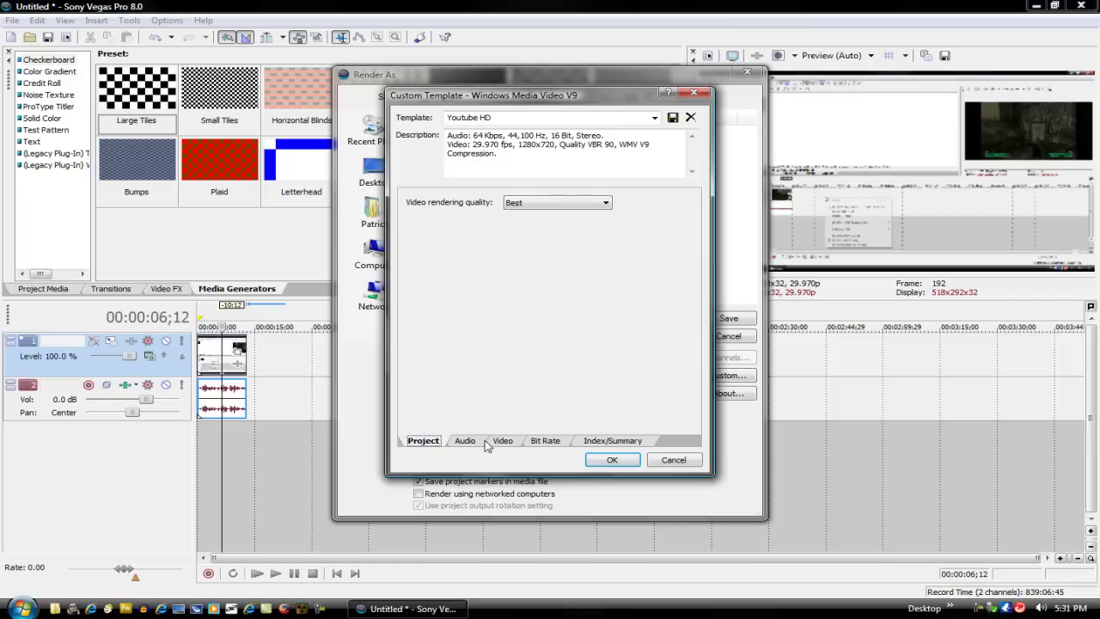
Step: Keep the template audio at CBR Windows Media Audio 9.2, 64 kbps, 44 kHz stereo
click(465, 440)
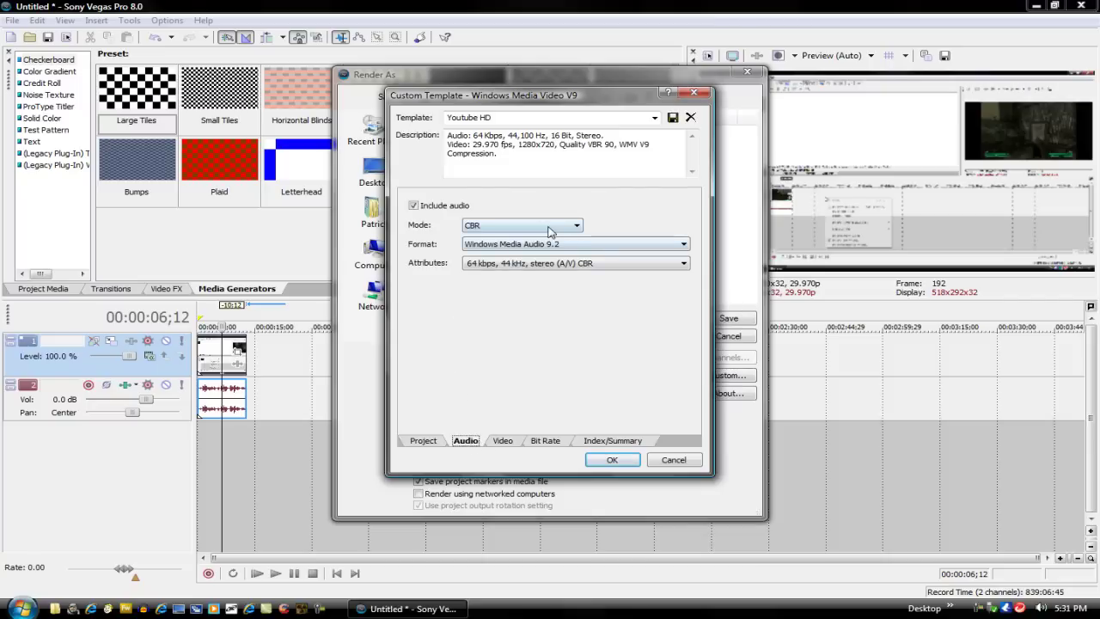
click(550, 227)
click(549, 227)
click(511, 228)
click(483, 245)
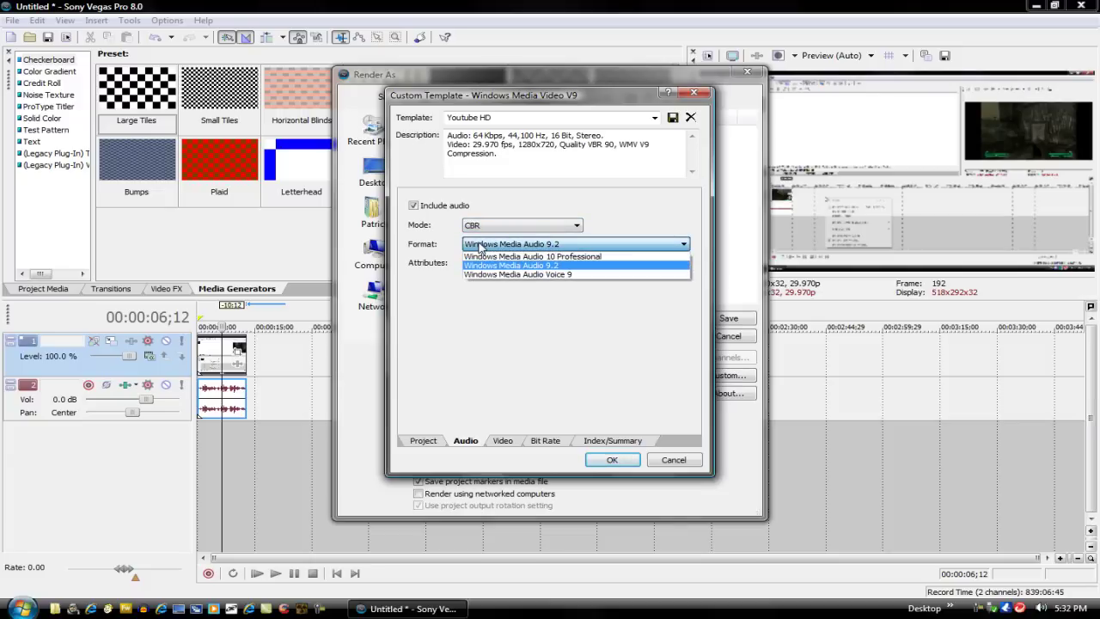
click(483, 265)
click(496, 264)
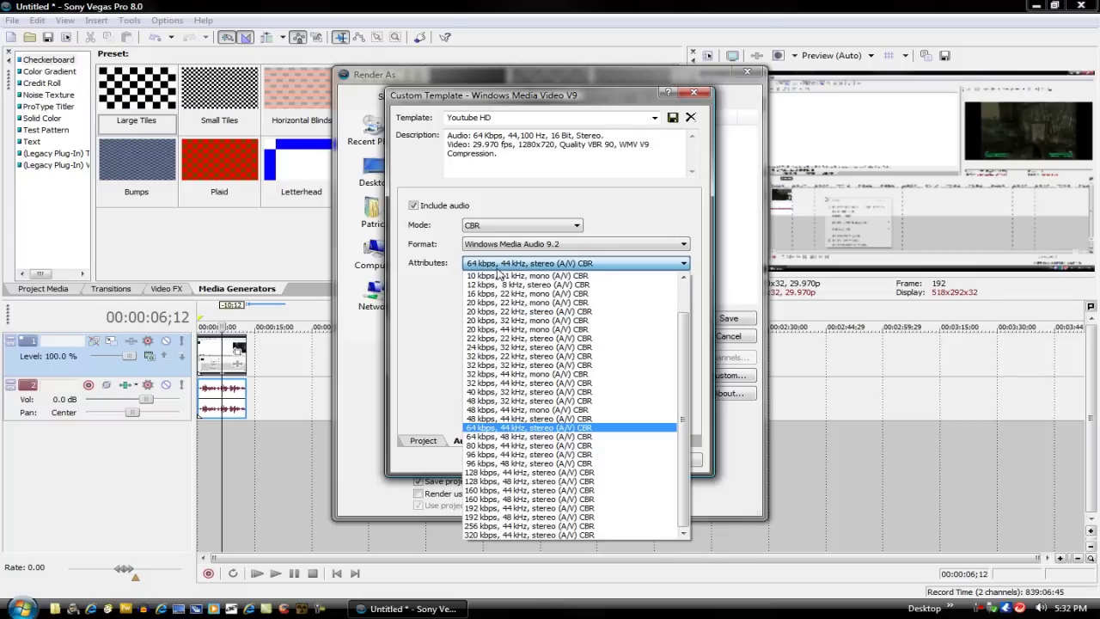
click(505, 264)
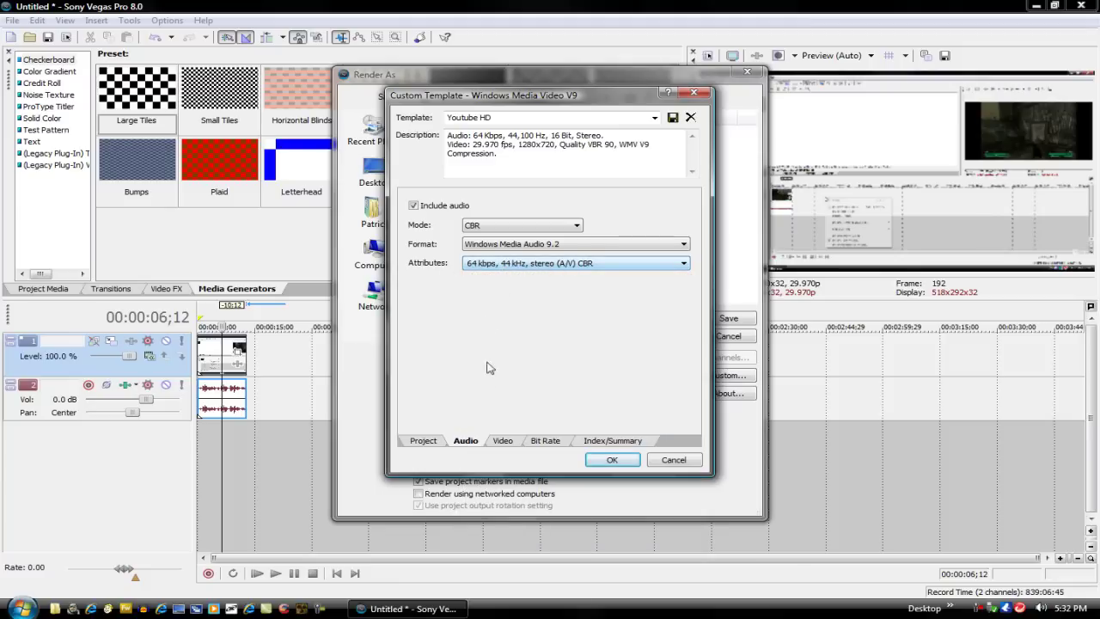
Step: Keep the template video at Quality VBR mode with 1280x720 high definition size
click(504, 441)
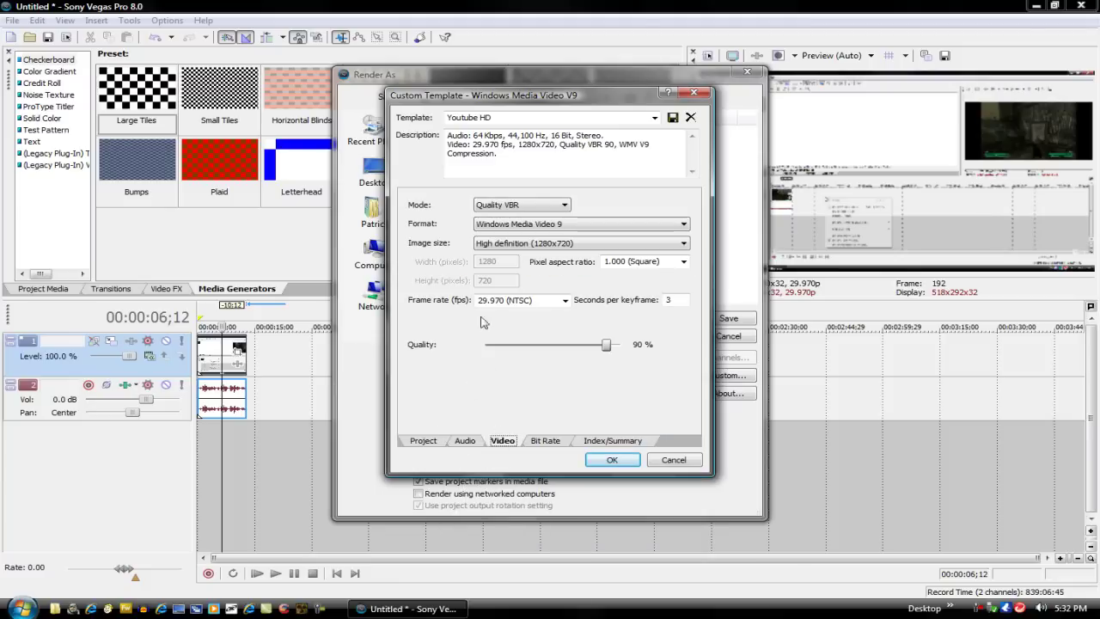
click(545, 208)
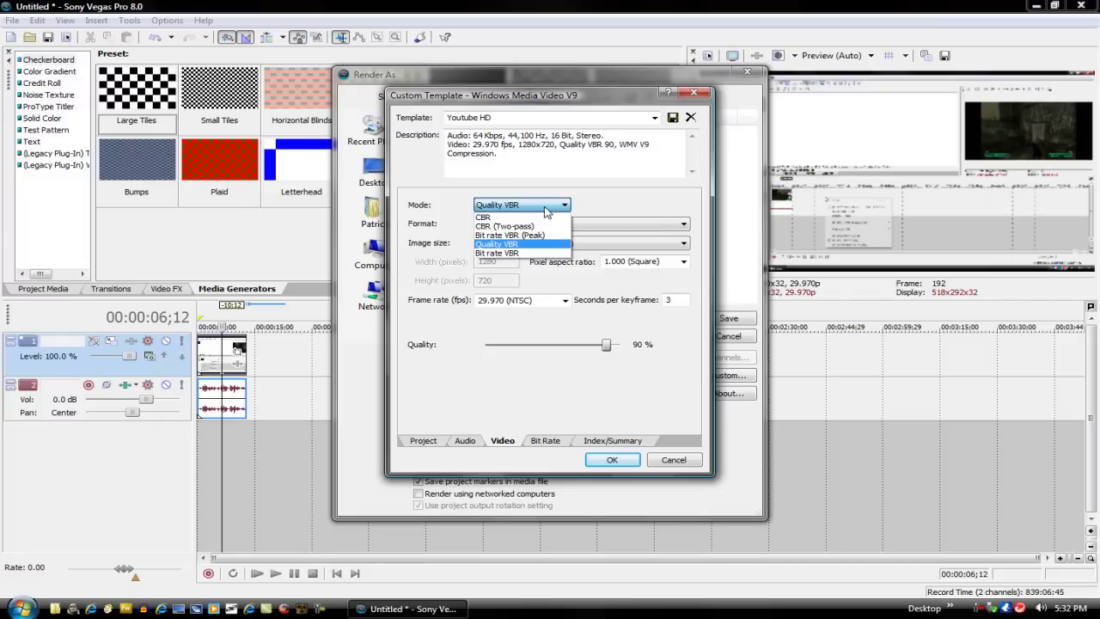
click(546, 209)
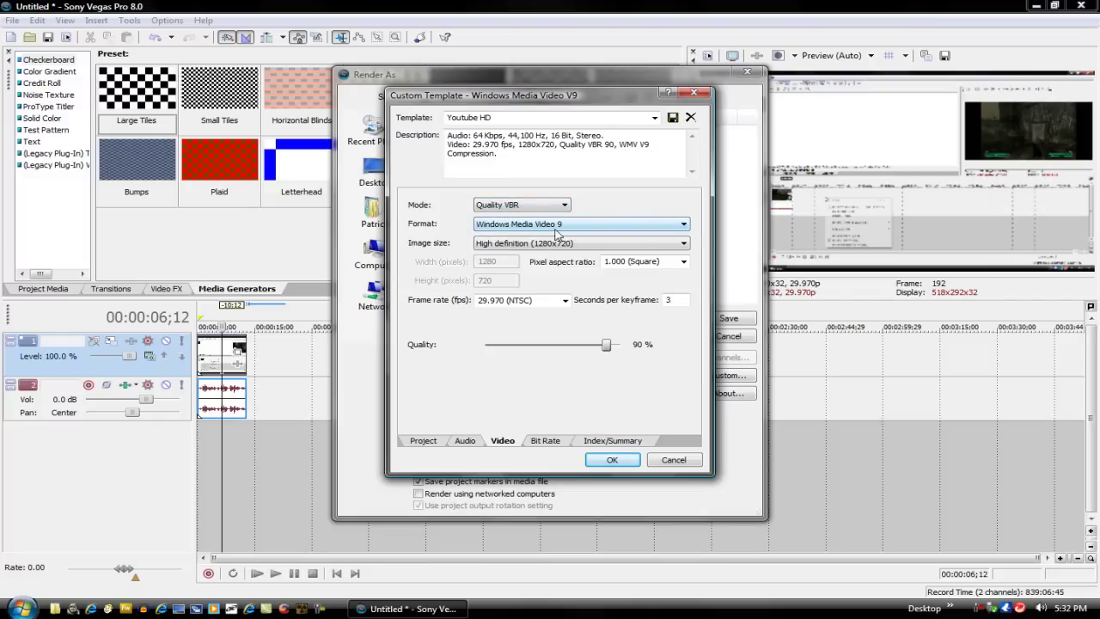
click(555, 227)
click(535, 245)
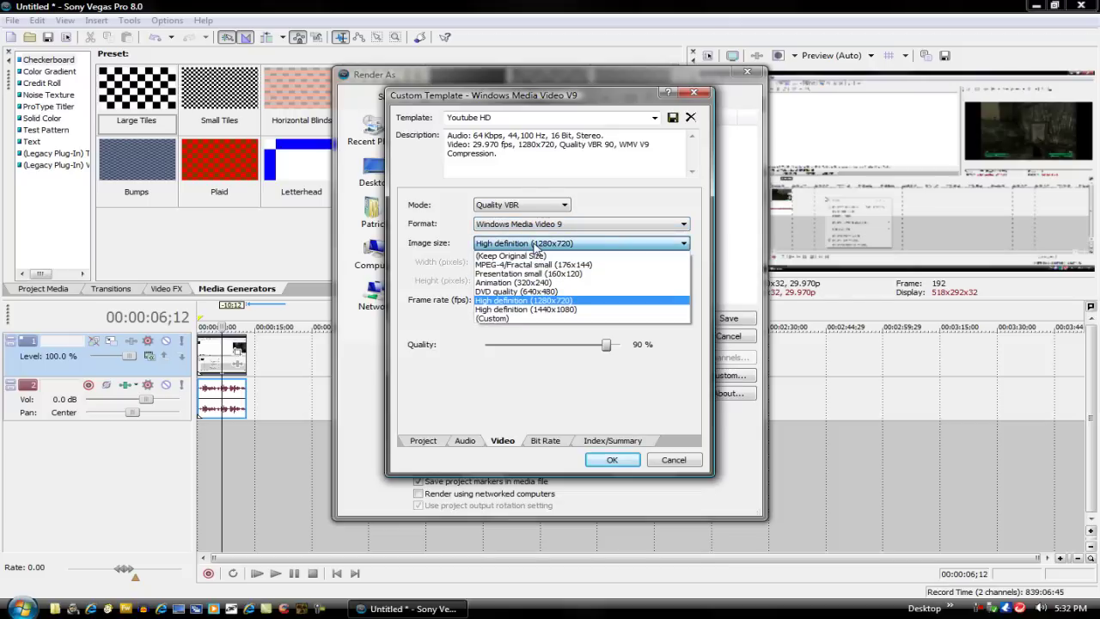
click(550, 245)
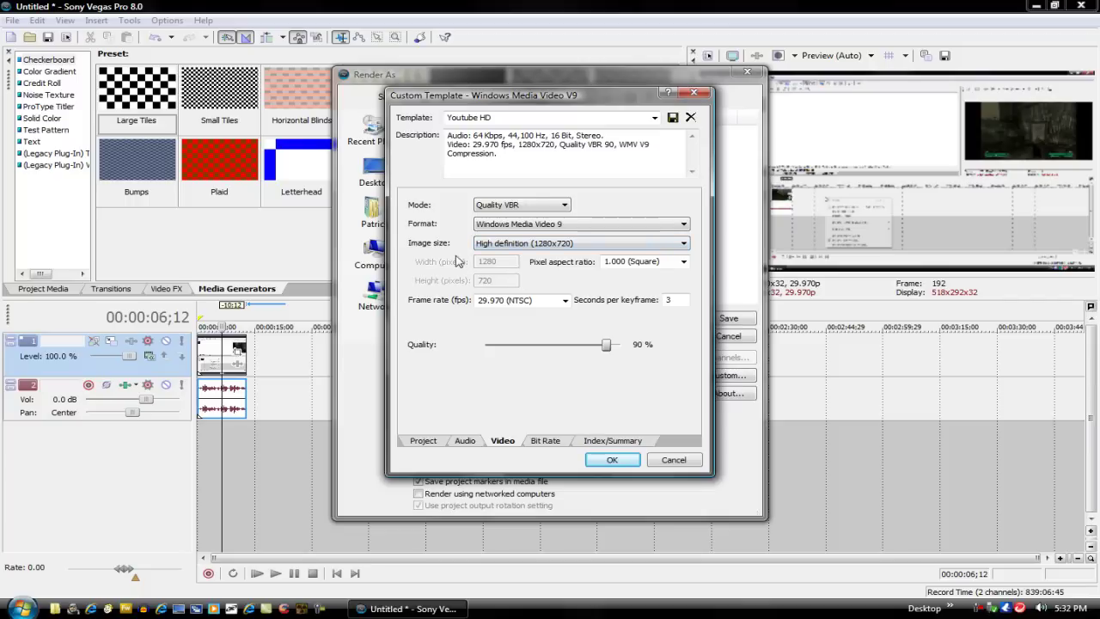
click(604, 259)
click(668, 261)
Step: Raise video quality to 100% and set the frame rate to 30.000 fps
drag(607, 345, 667, 353)
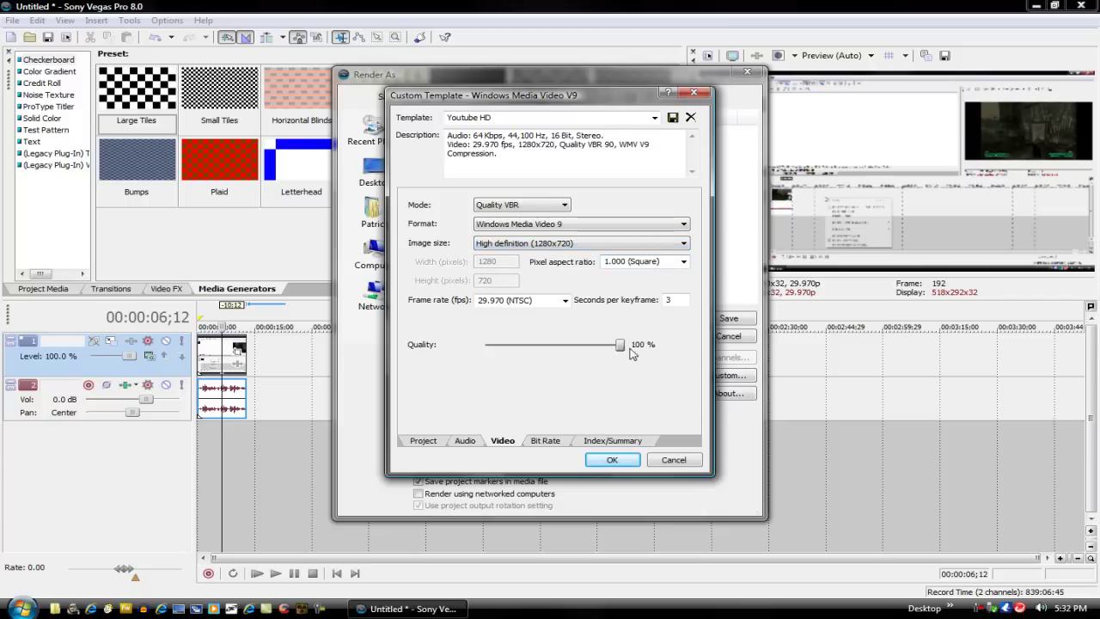
click(564, 301)
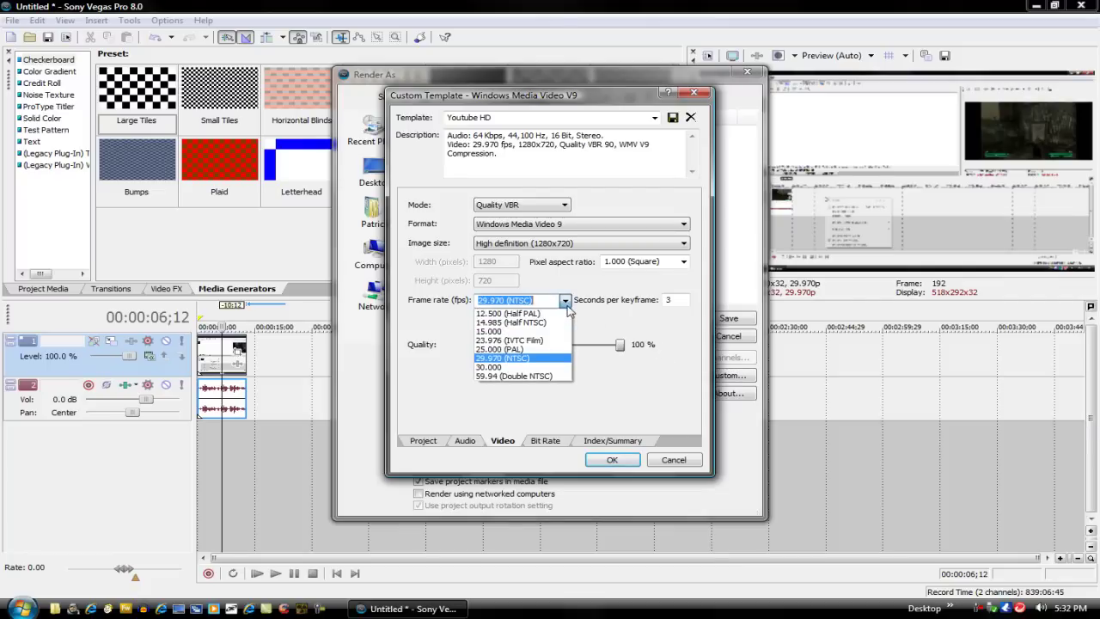
click(524, 367)
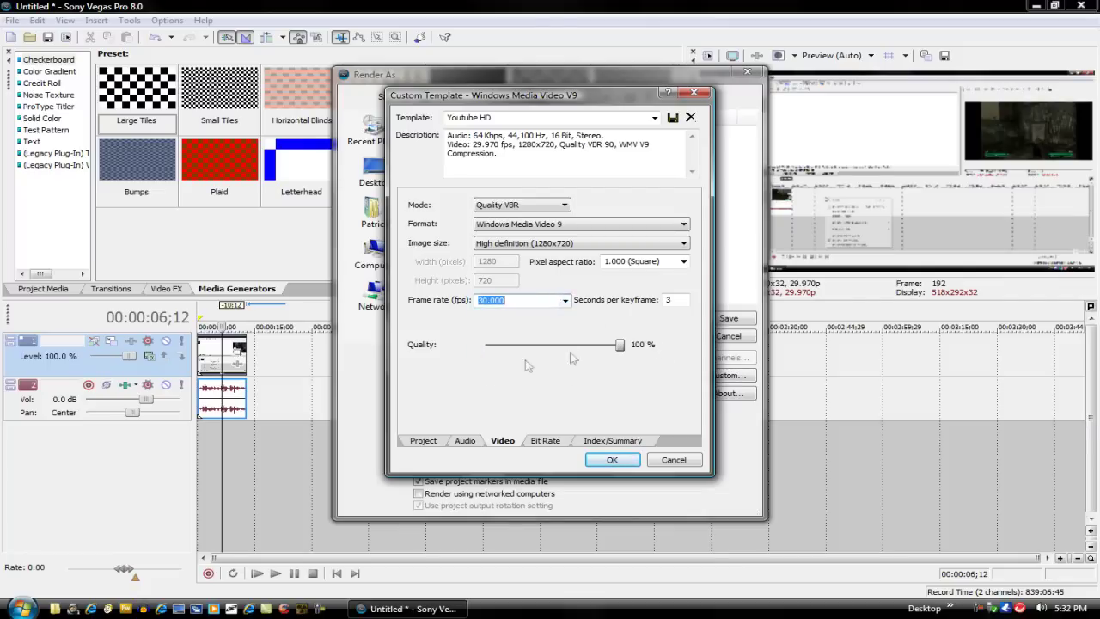
click(547, 440)
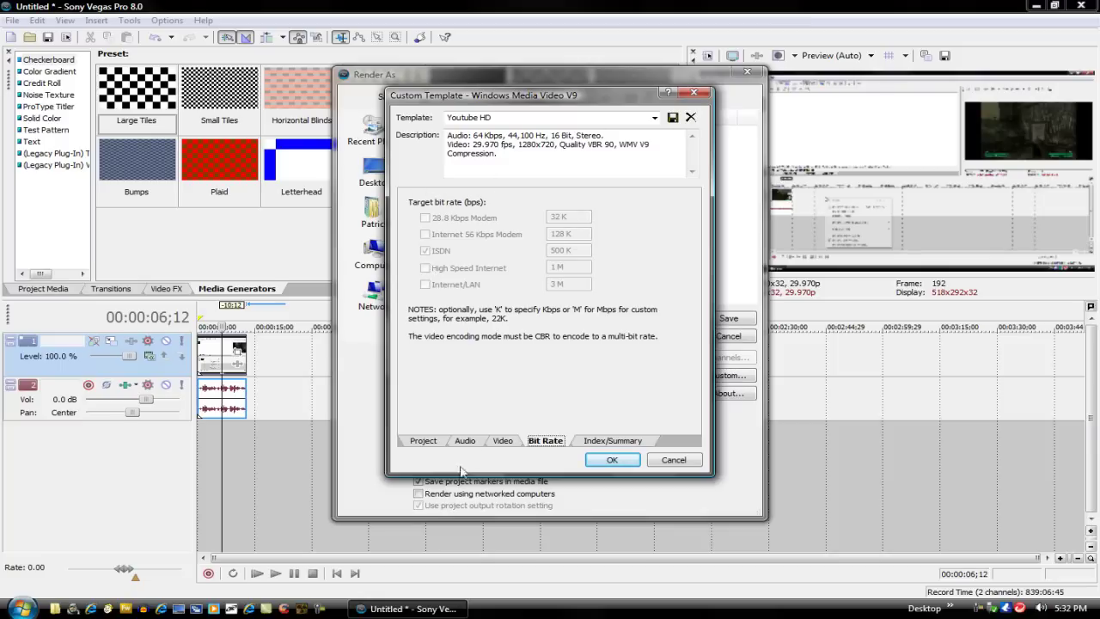
Step: Switch the Youtube HD template's video encoding mode to CBR (constant bit rate)
click(503, 442)
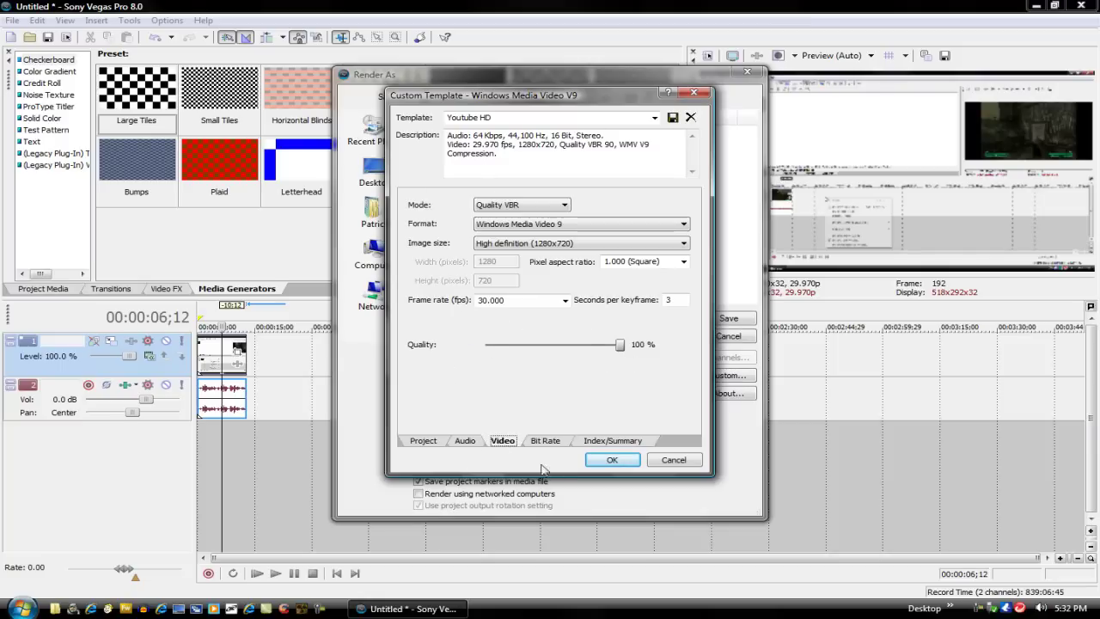
click(542, 442)
click(610, 443)
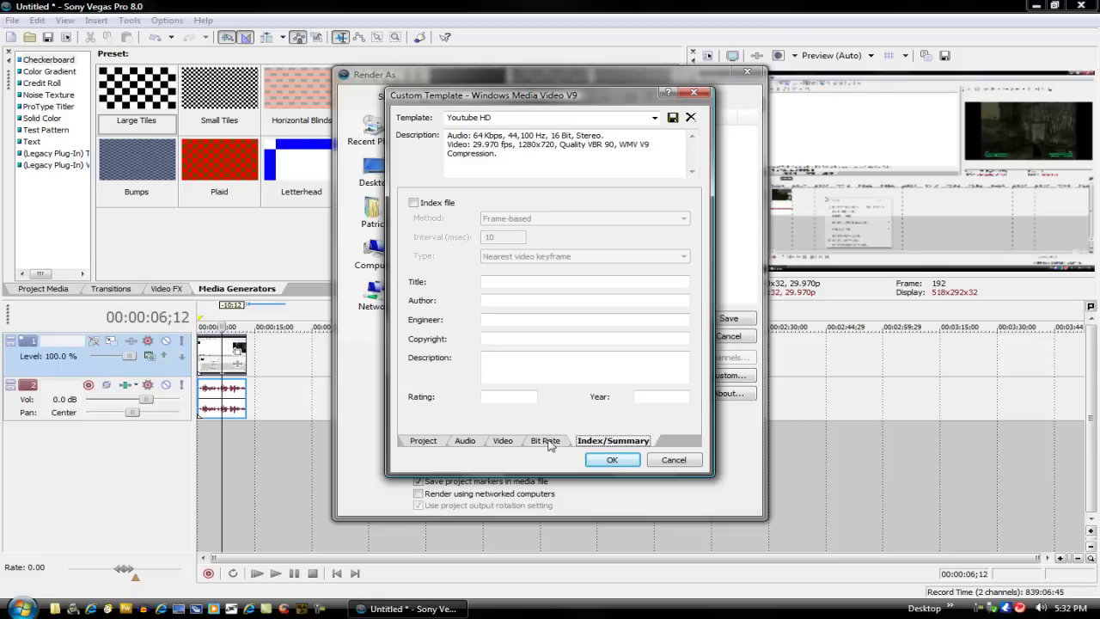
click(548, 442)
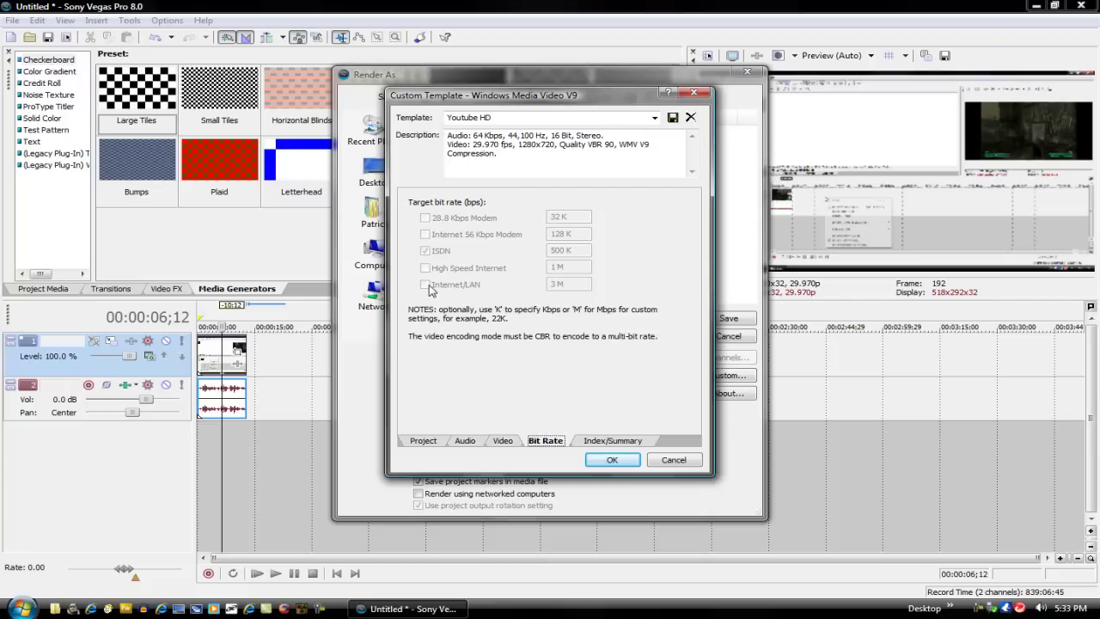
click(501, 439)
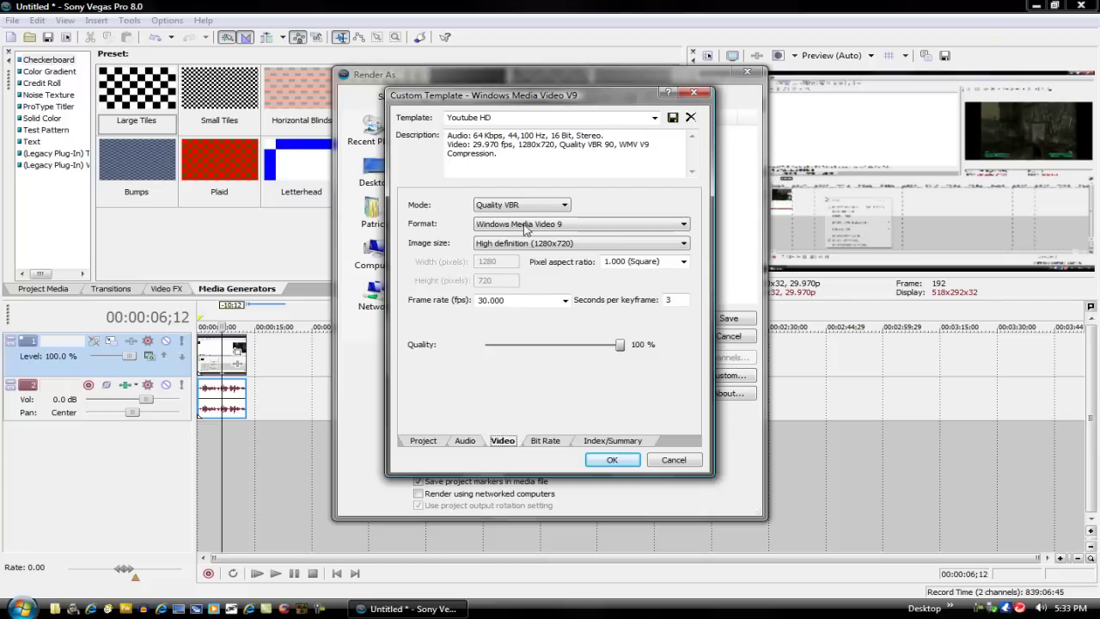
click(528, 207)
click(490, 216)
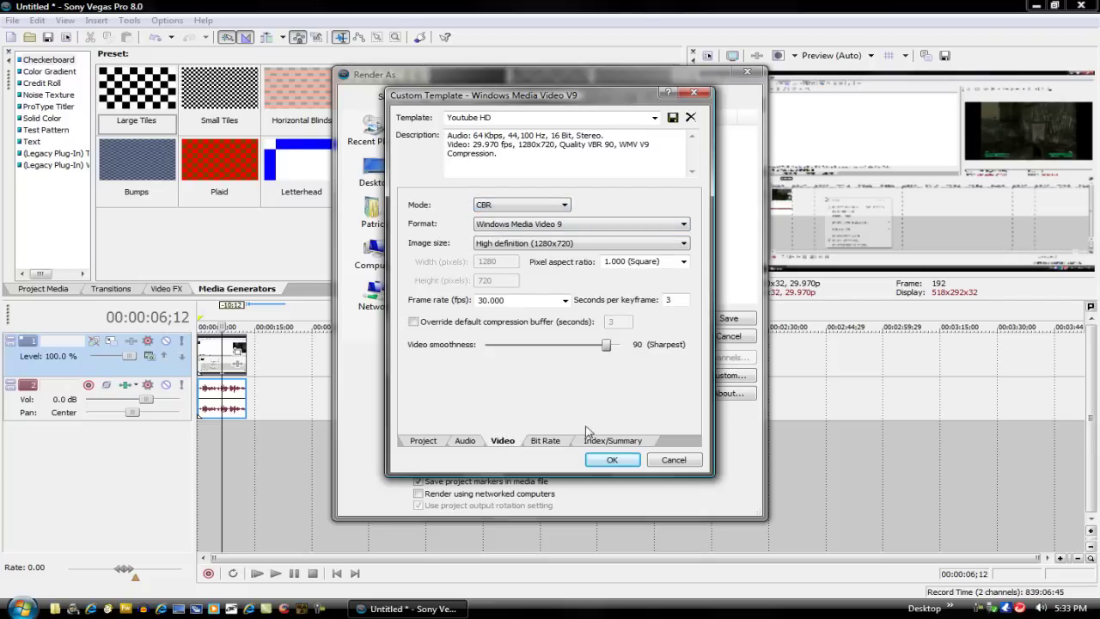
Step: Change the bit rate target from ISDN to the 3 M Internet/LAN rate
click(548, 441)
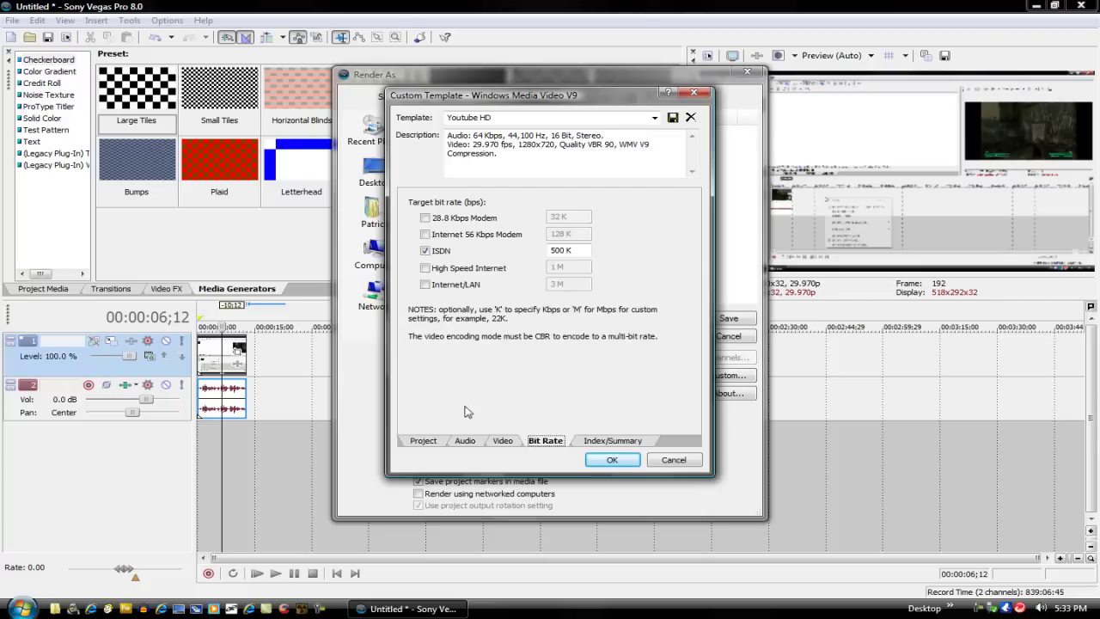
click(501, 441)
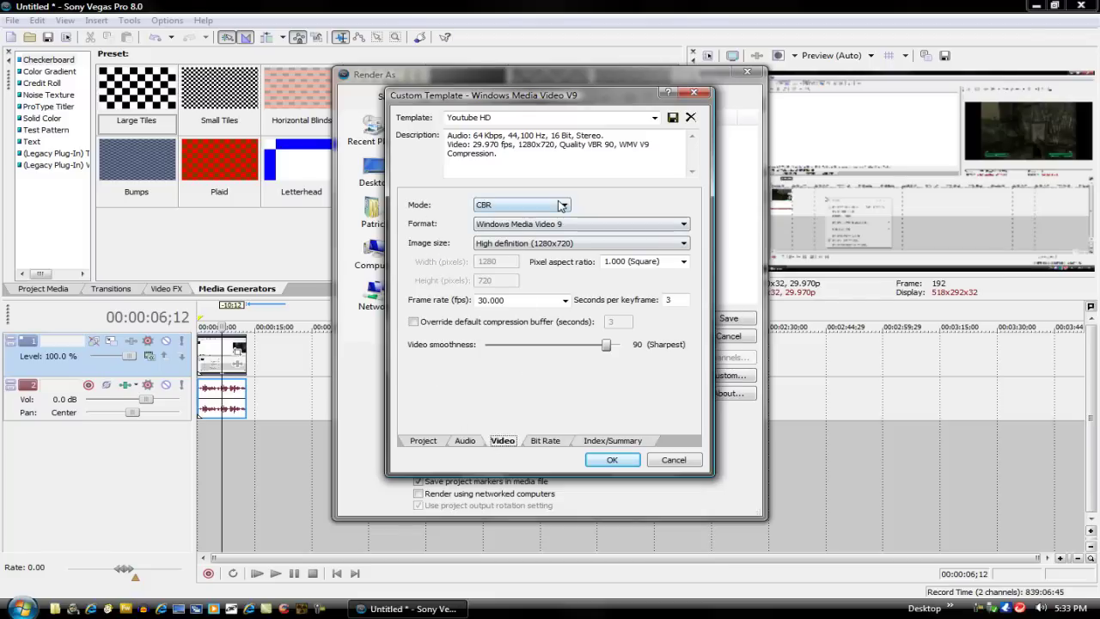
click(558, 204)
click(548, 441)
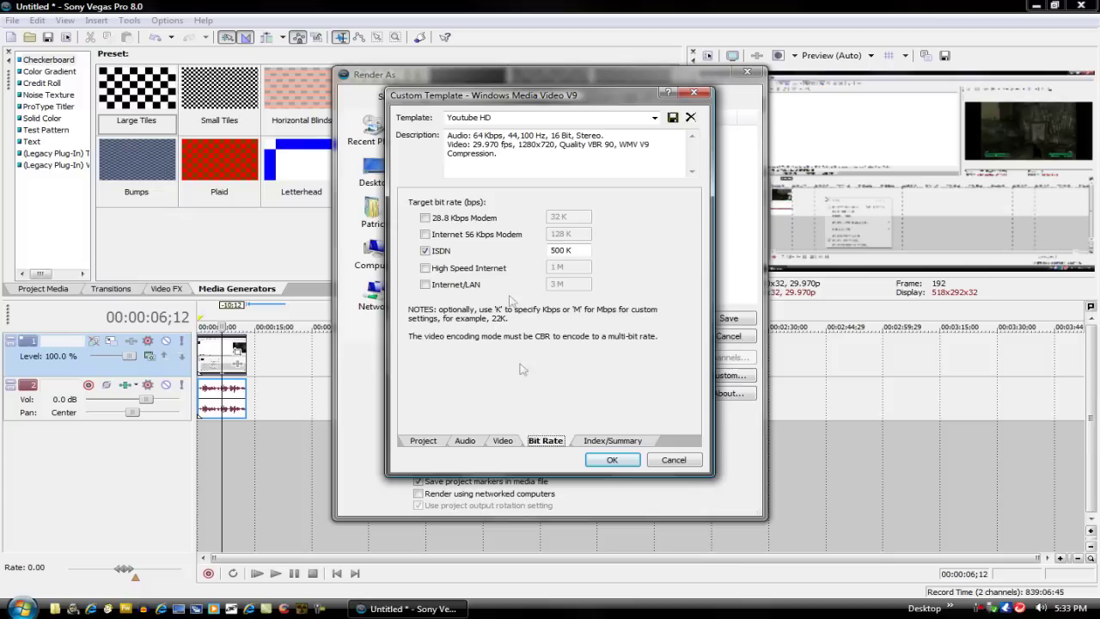
click(426, 285)
click(425, 250)
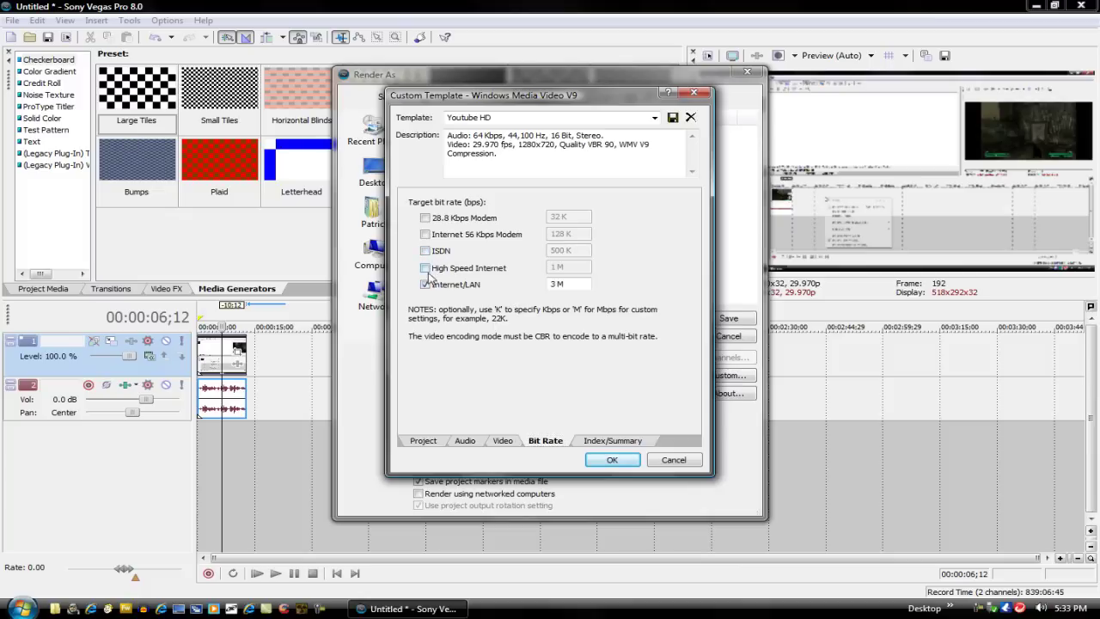
click(613, 440)
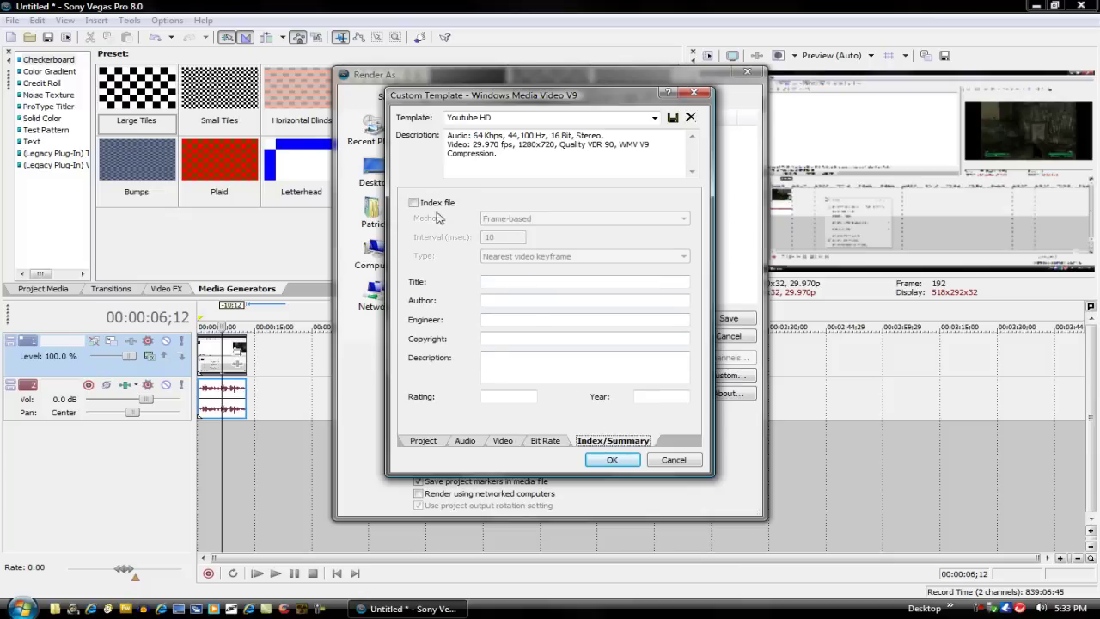
Step: Accept the custom template, then choose Youtube HD as the Render As template for 'HD Test'
click(612, 460)
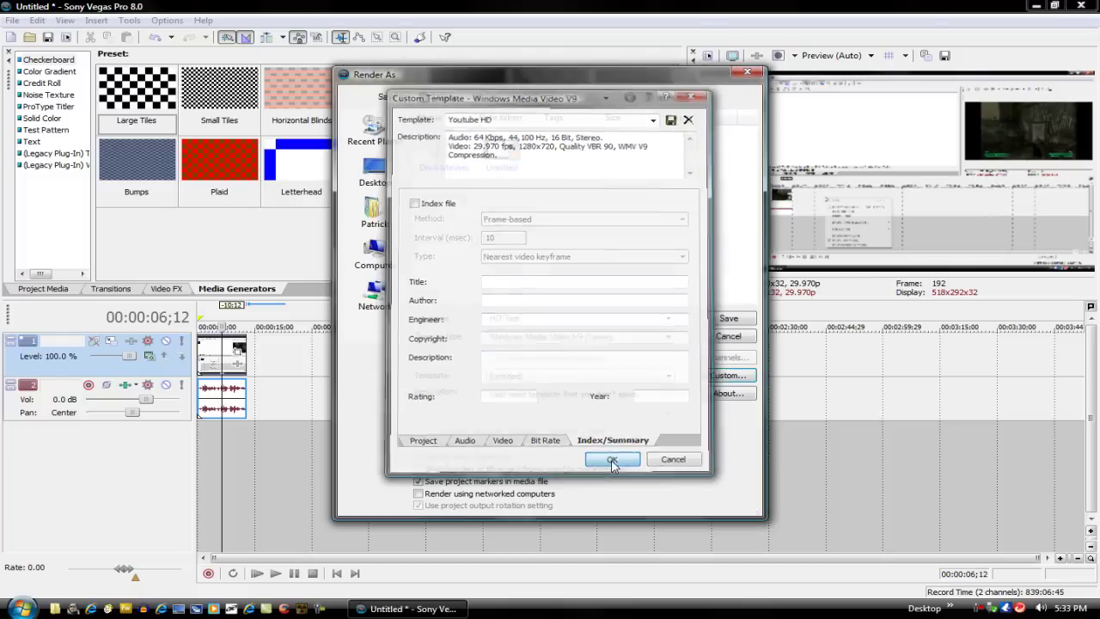
click(596, 375)
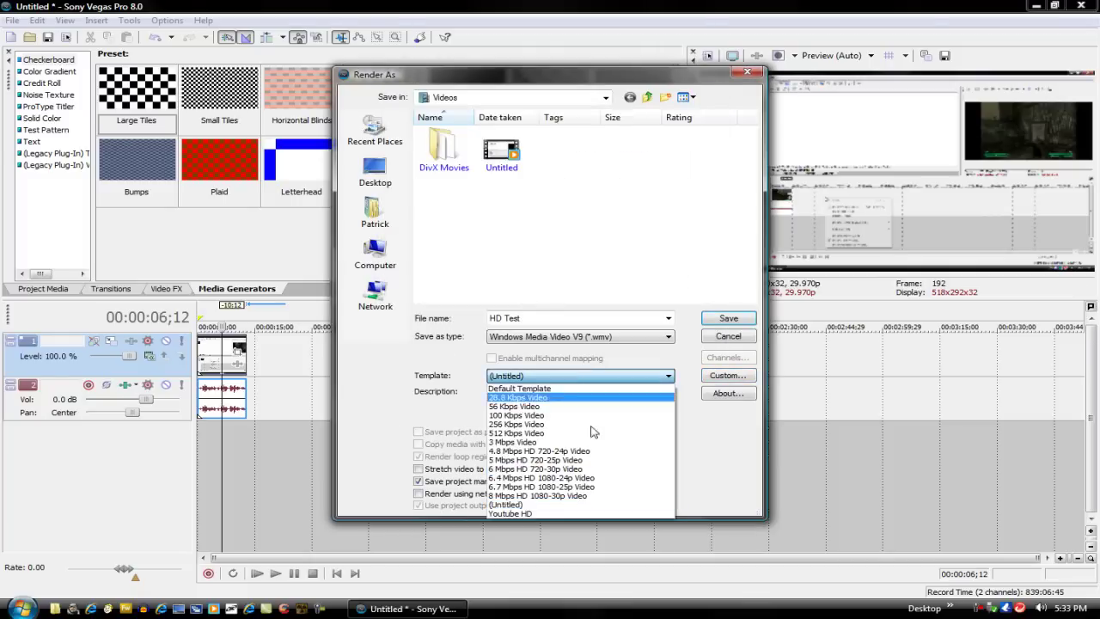
click(554, 516)
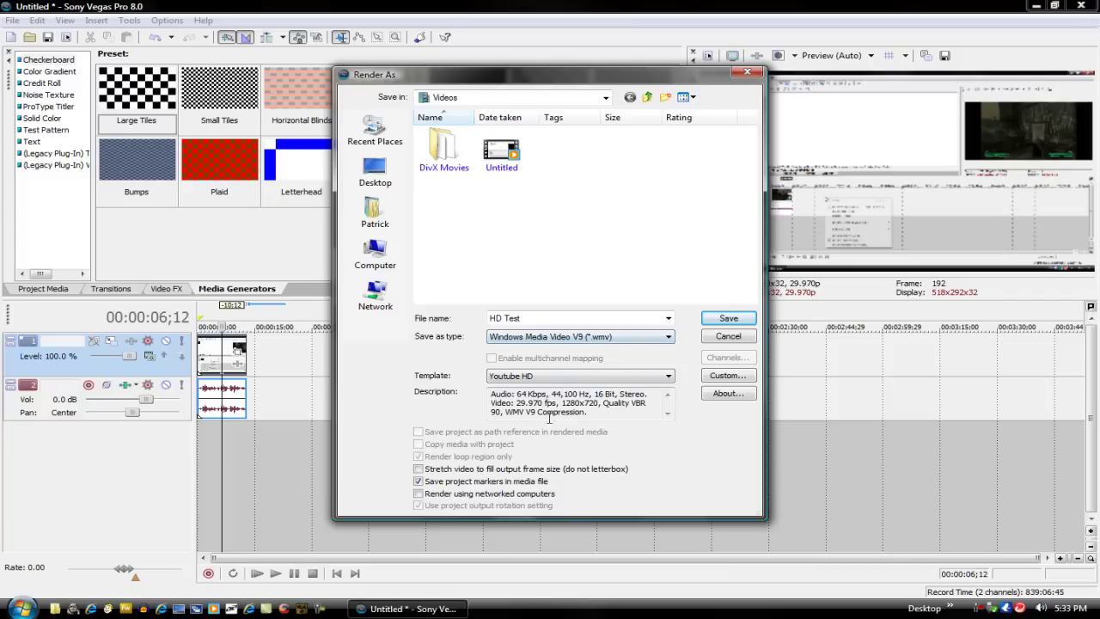
click(547, 376)
click(516, 513)
click(576, 378)
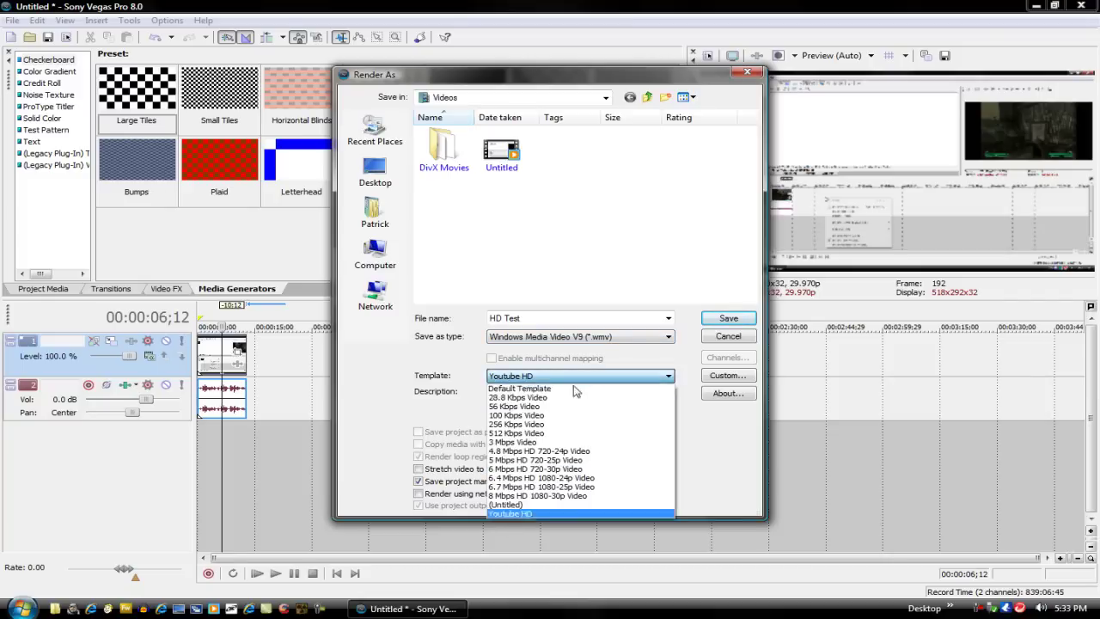
click(546, 505)
click(559, 378)
click(538, 516)
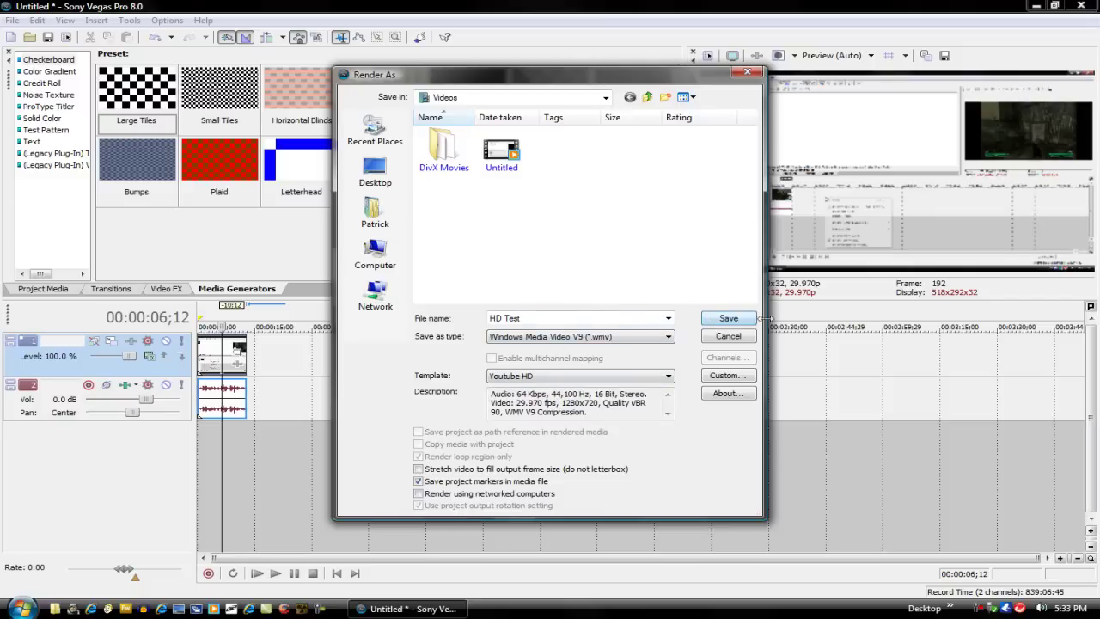
Step: Save from Render As to start rendering the project to HD Test.wmv
click(727, 318)
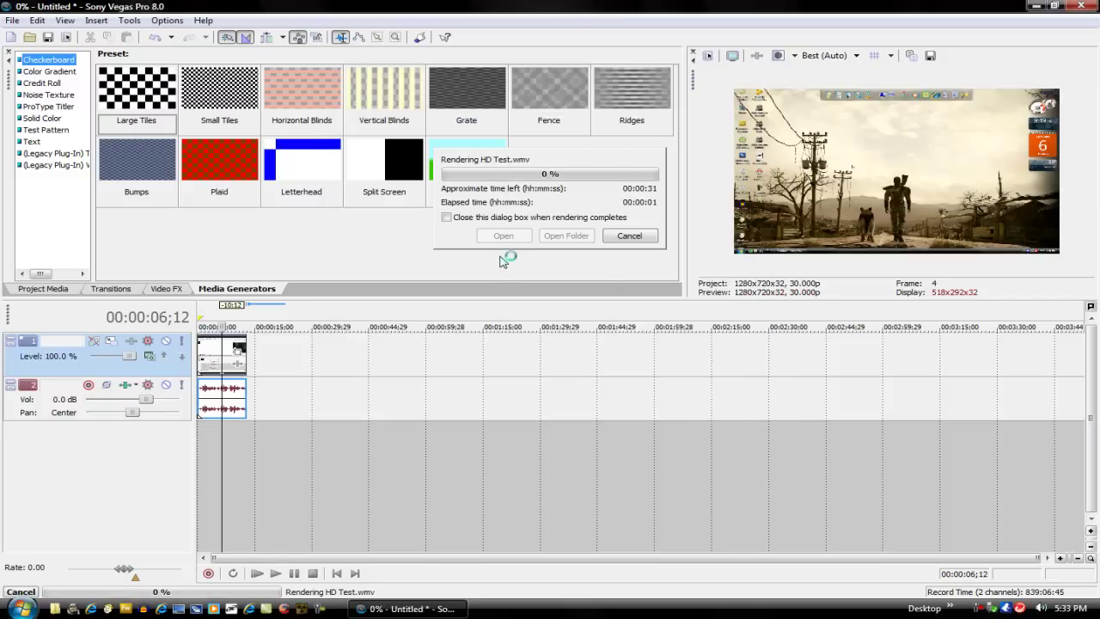